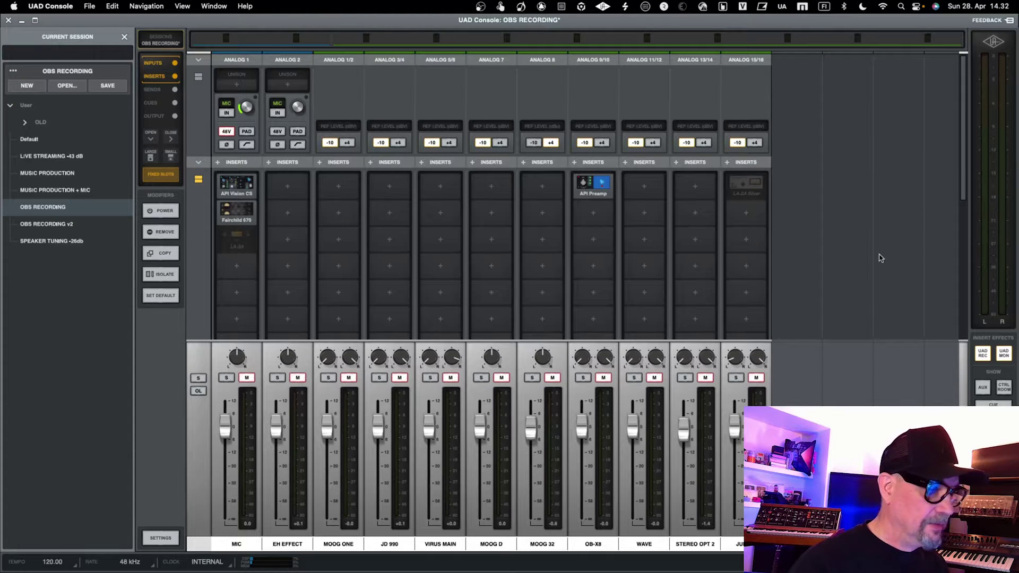
Switch from UAD Console to Audio MIDI Setup and bring its audio devices window forward.
key(super+Tab)
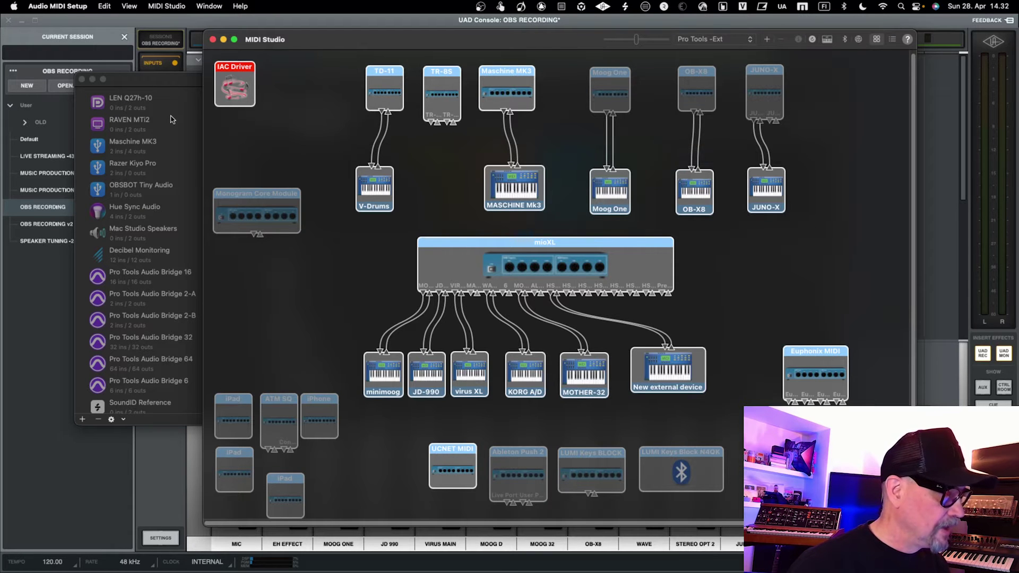
click(193, 79)
Move the audio devices window higher and view Pro Tools Audio Bridge 32's settings.
drag(203, 75, 254, 56)
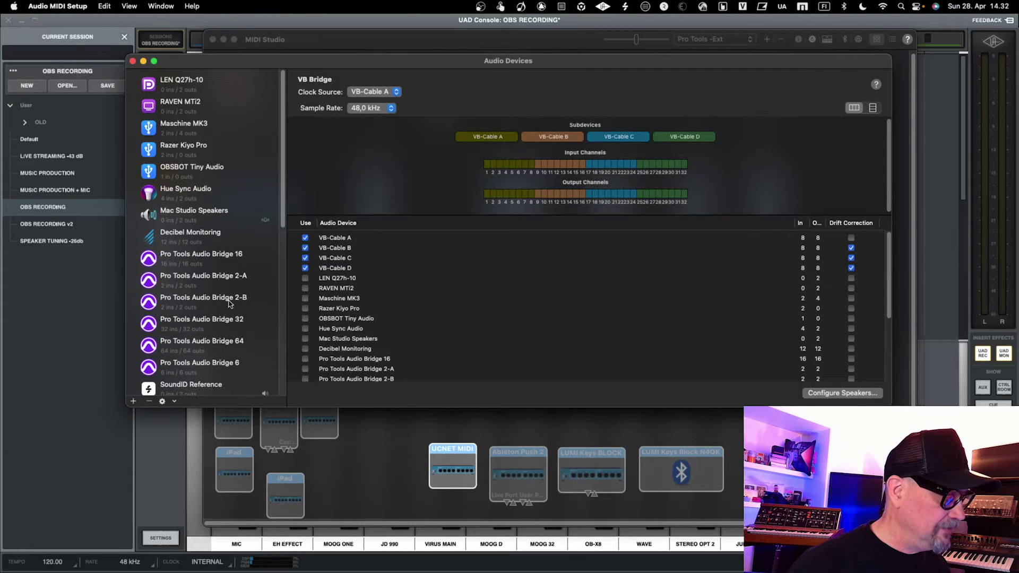
click(185, 325)
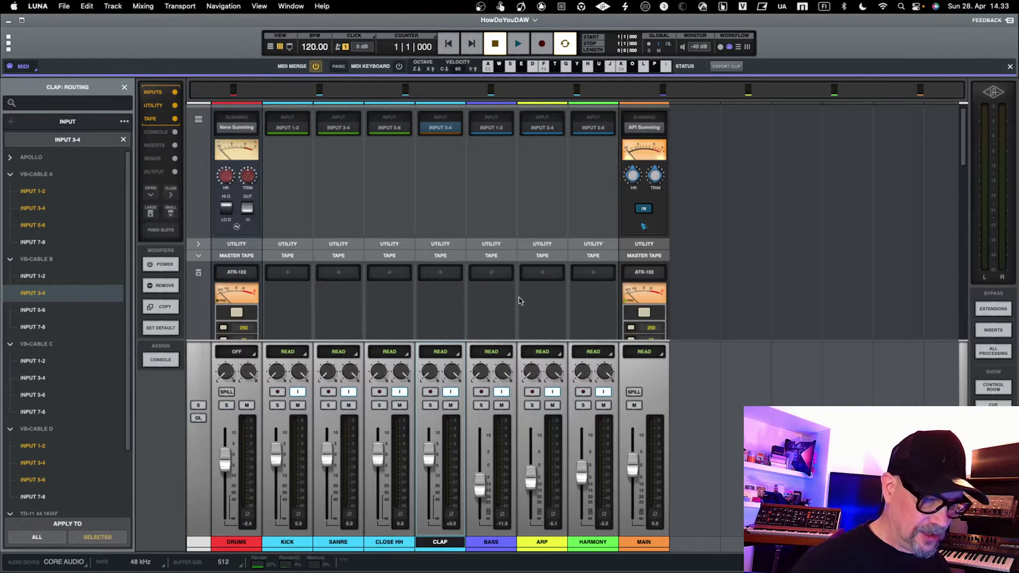
Go through Mission Control back to the LUNA desktop, then over to Audio MIDI Setup's Space.
key(ctrl+Up)
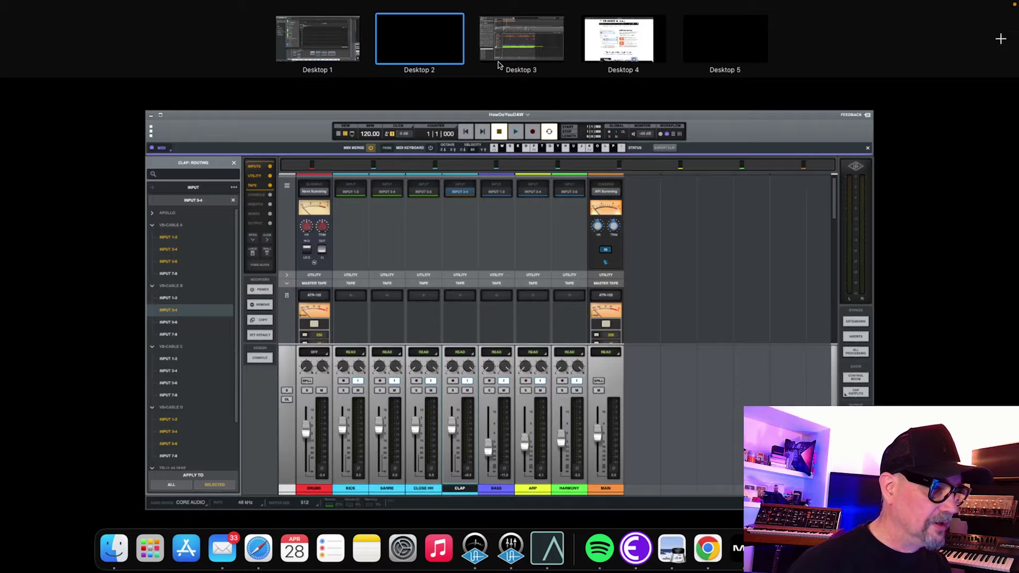
click(426, 50)
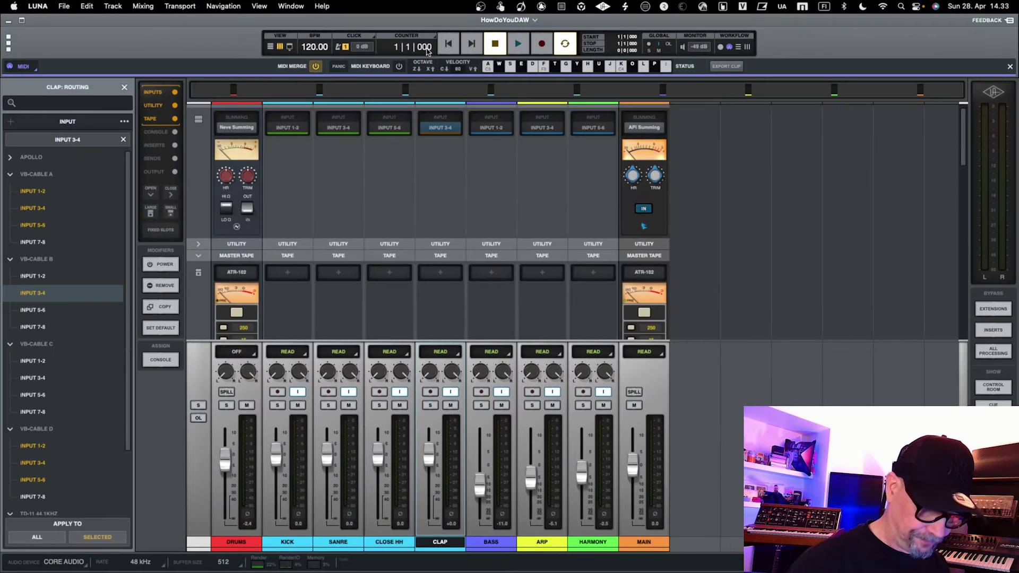
key(ctrl+Left)
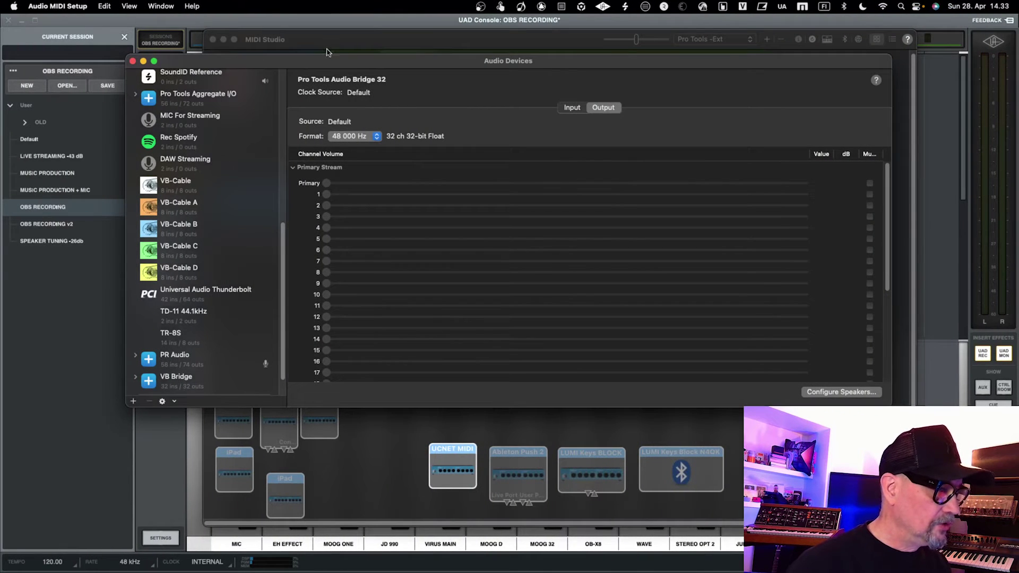
Lower the audio devices window and view VB-Cable A's settings.
drag(327, 61, 315, 107)
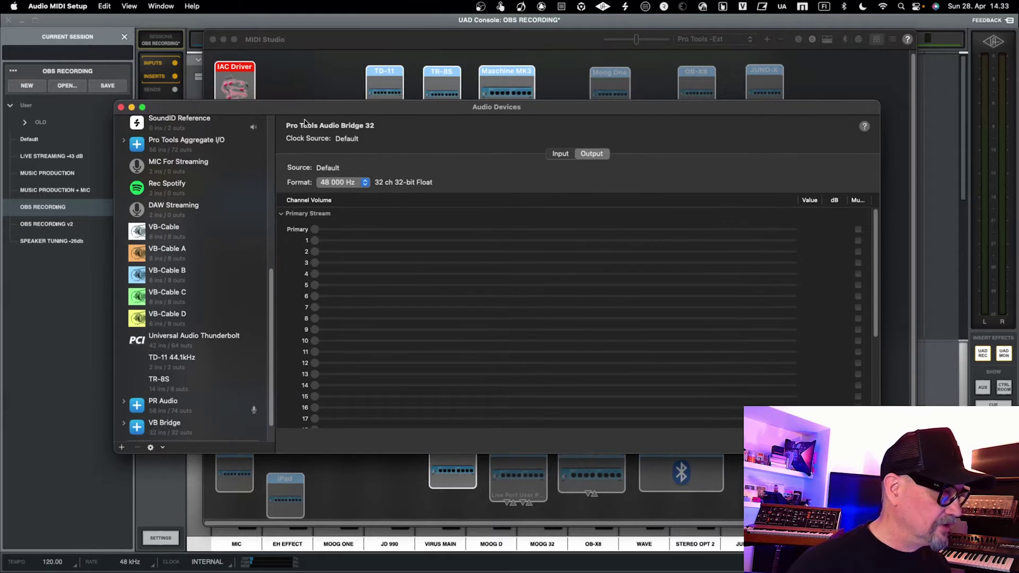
click(198, 254)
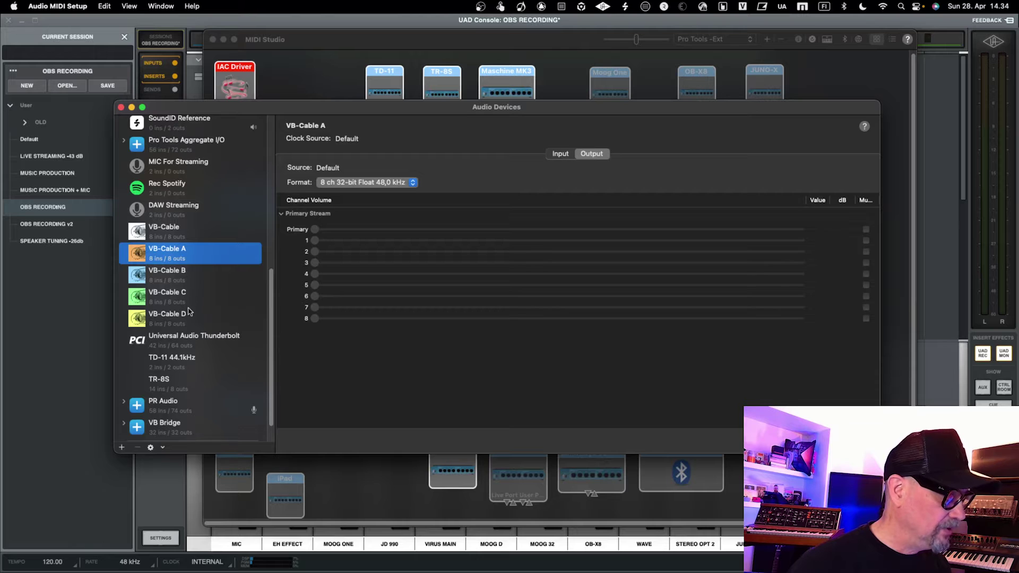
scroll(173, 396, down, 2)
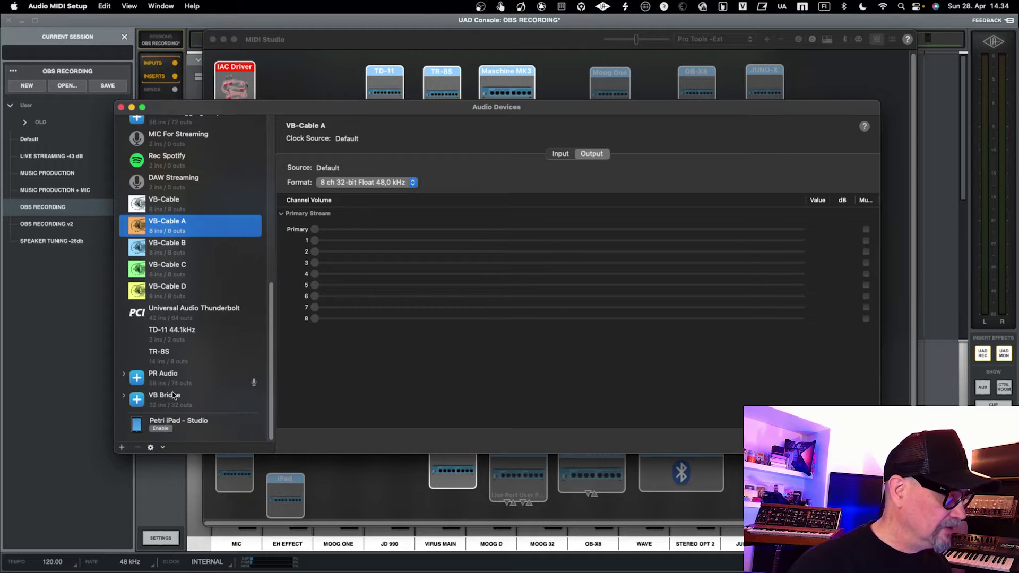
Inspect the VB Bridge aggregate and its VB-Cable subdevices.
click(170, 399)
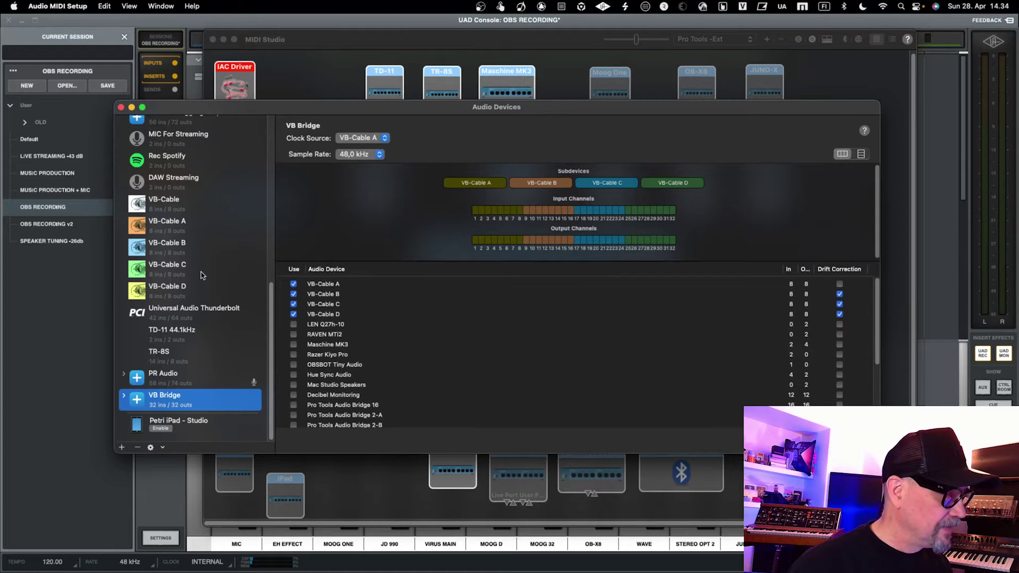
scroll(201, 275, up, 2)
scroll(202, 275, up, 2)
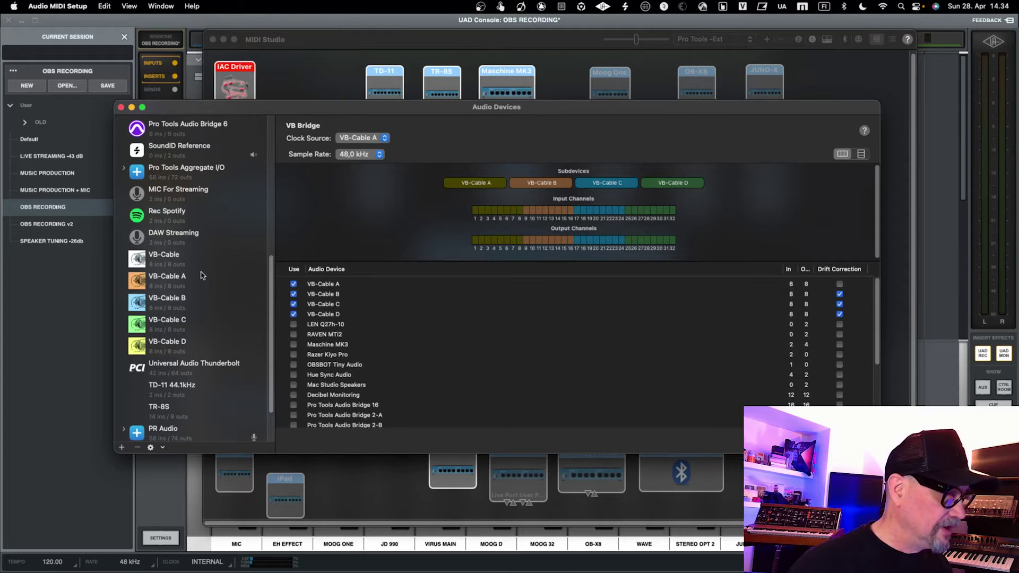
scroll(202, 275, up, 3)
scroll(202, 275, up, 10)
scroll(201, 275, down, 2)
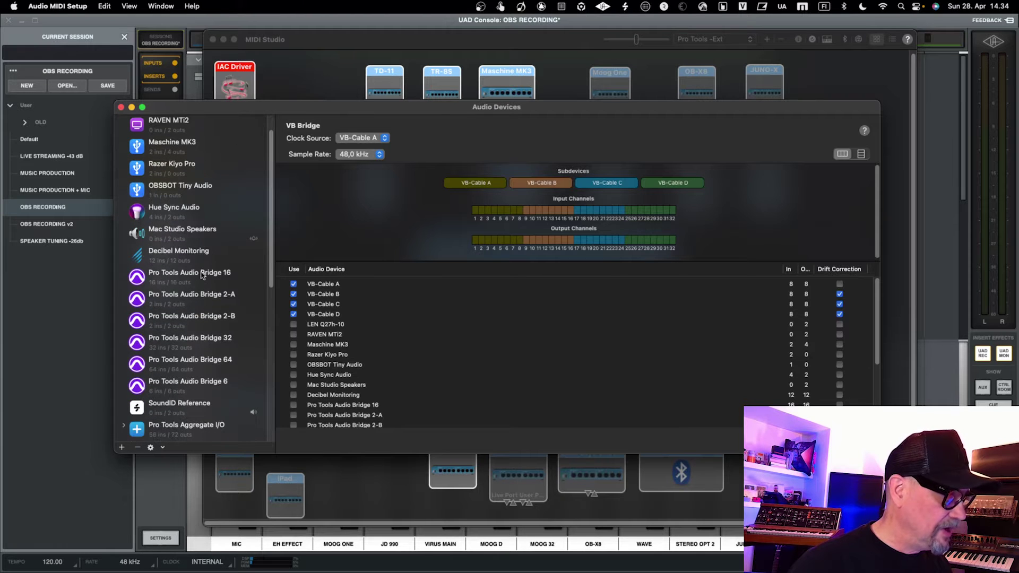
Check Pro Tools Audio Bridge 32, then VB-Cable A's 8-channel 48 kHz format.
click(180, 345)
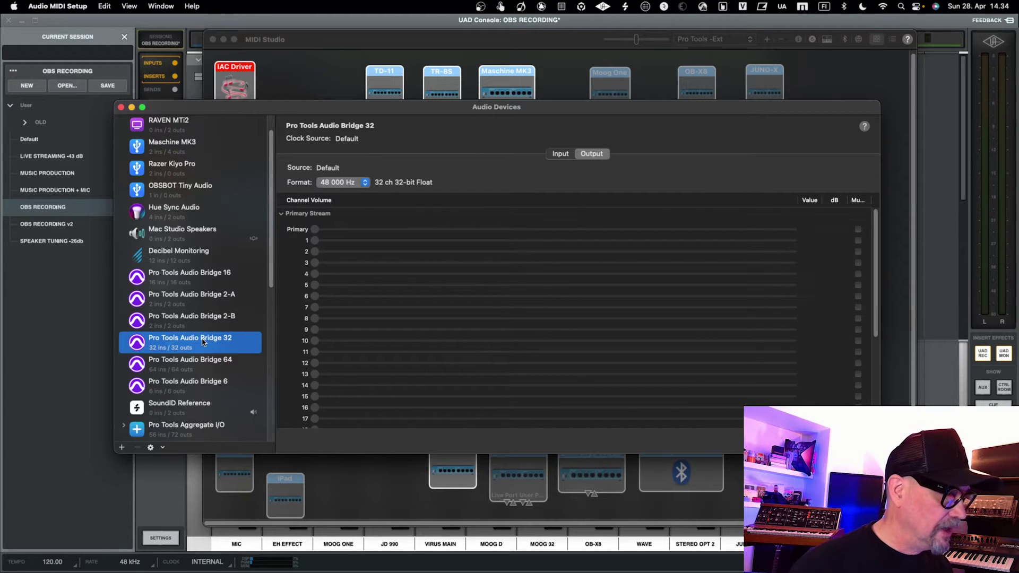
scroll(202, 349, up, 2)
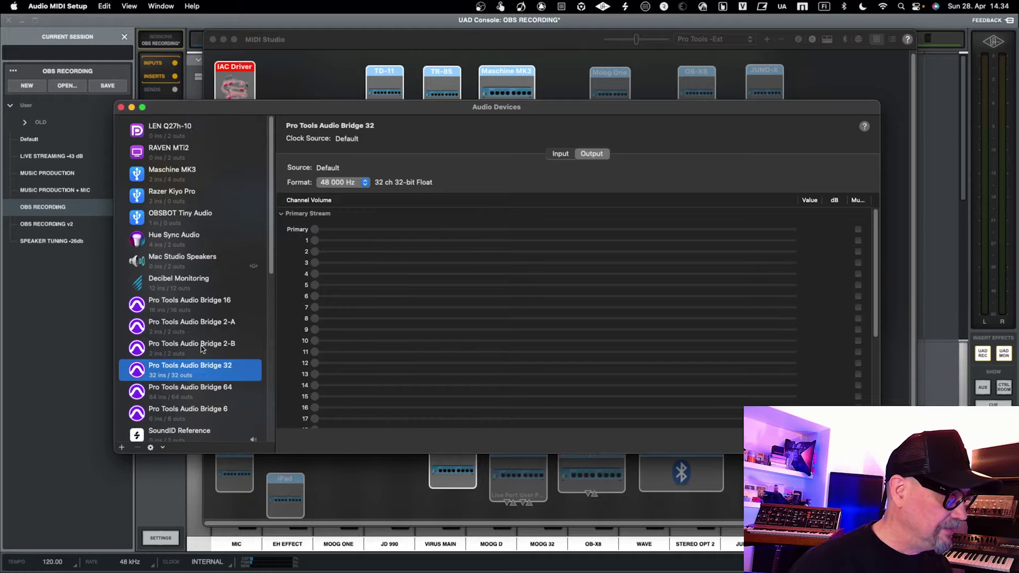
scroll(202, 349, down, 1)
scroll(203, 349, down, 10)
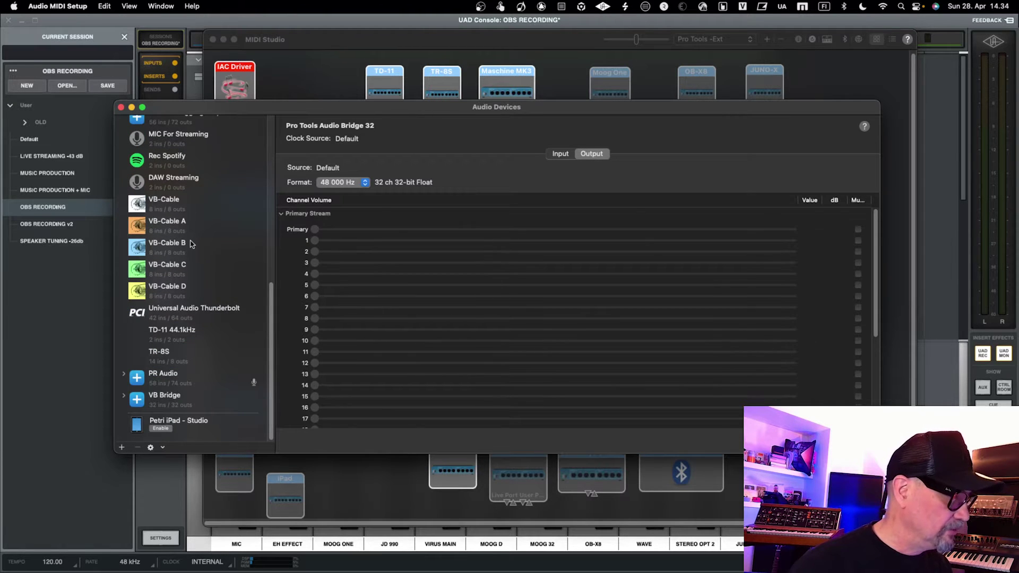
click(176, 225)
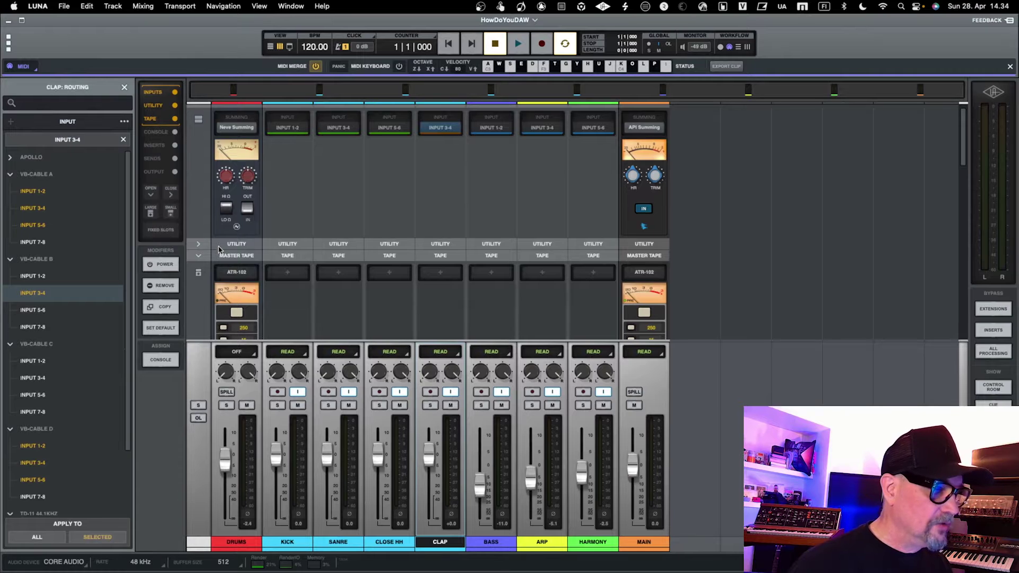
Open Spotlight, then dismiss it by clicking LUNA's mixer.
key(super+space)
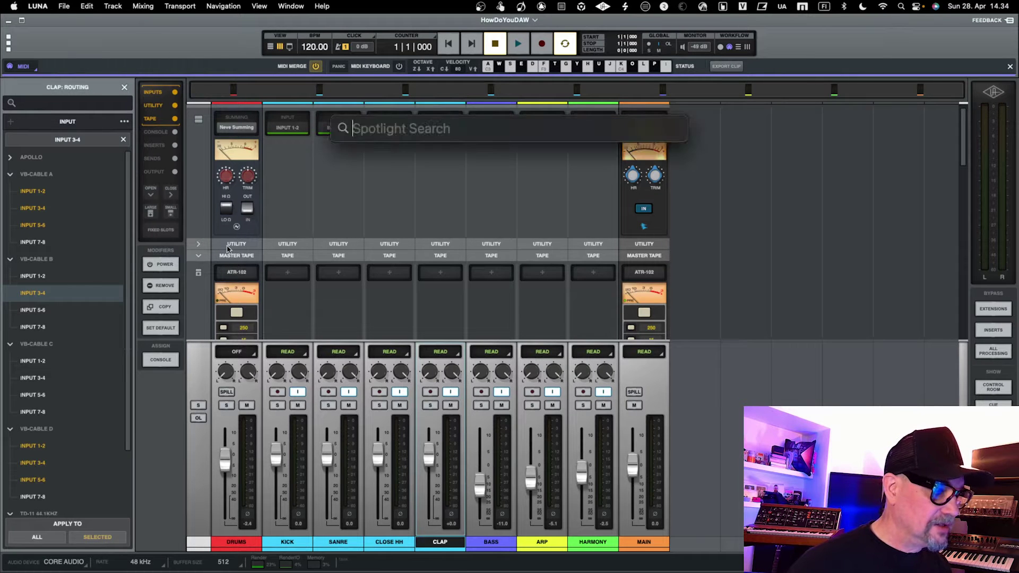
click(311, 213)
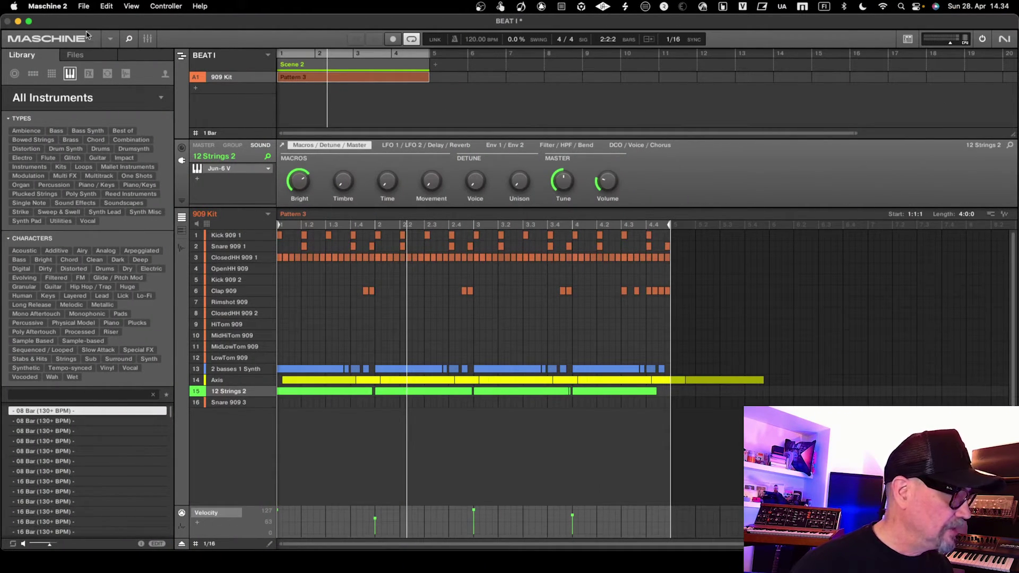
Open Maschine 2's Audio preferences and keep VB Bridge as the audio device.
click(46, 7)
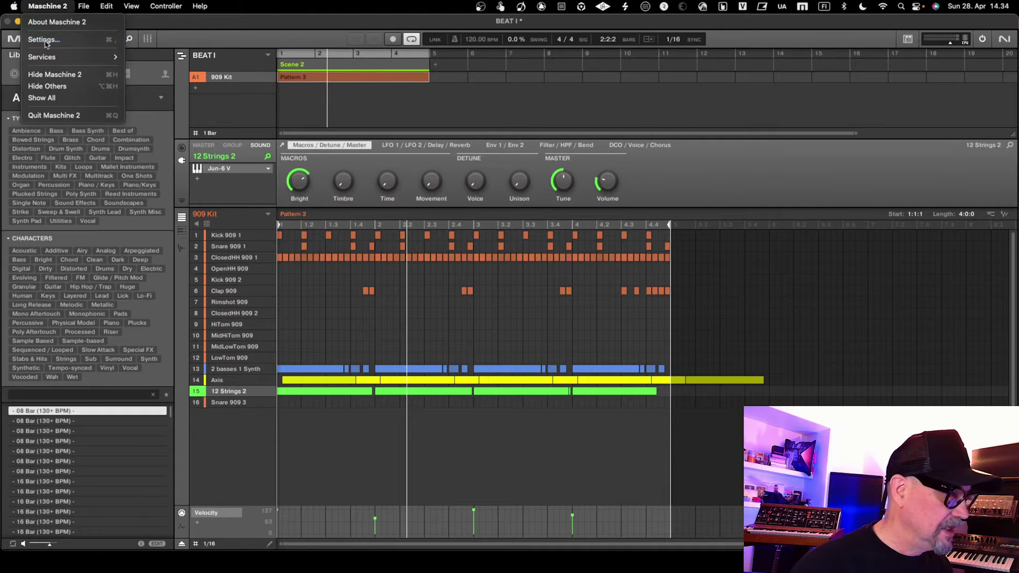
click(153, 60)
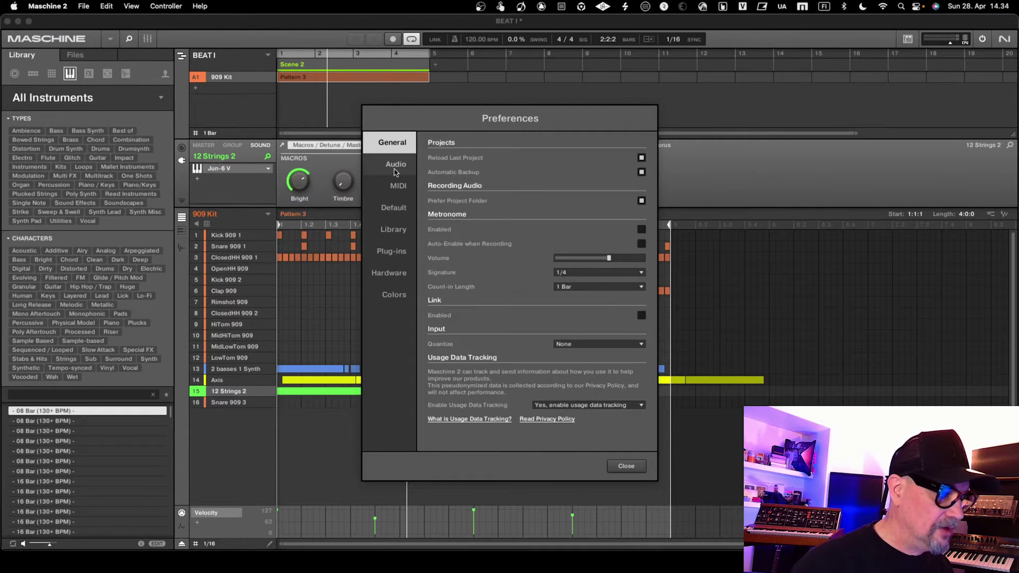
click(416, 168)
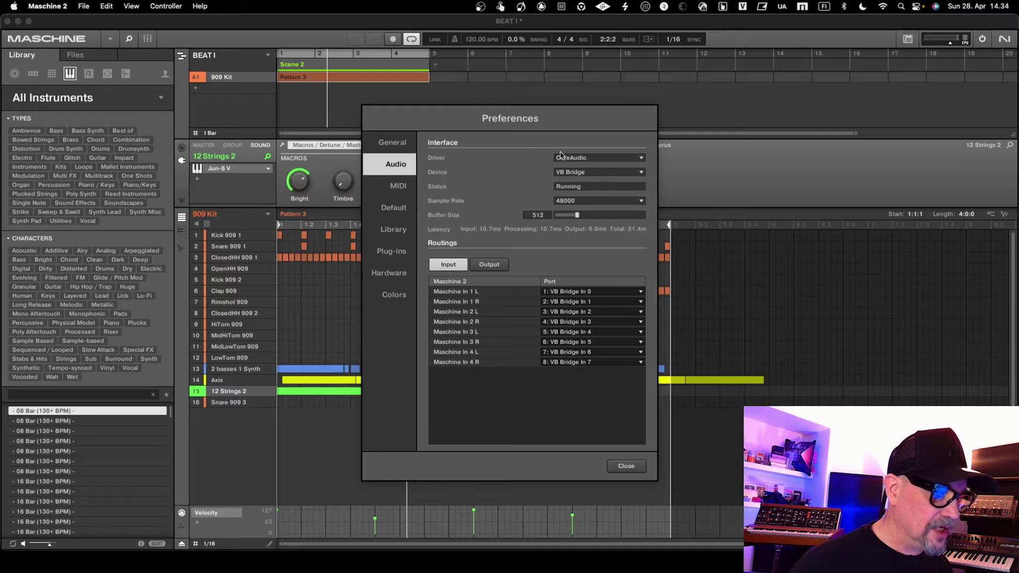
click(569, 173)
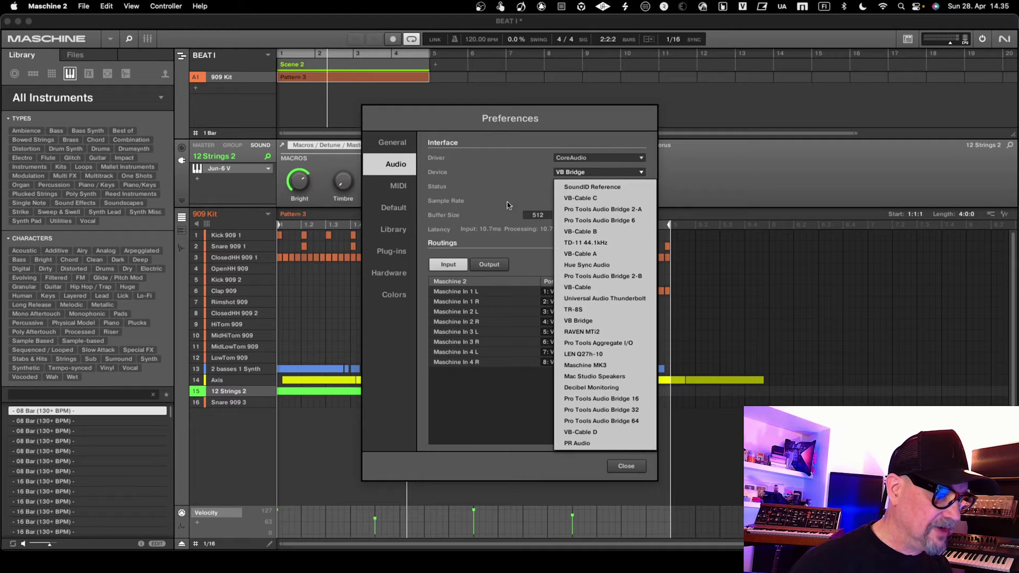
click(480, 219)
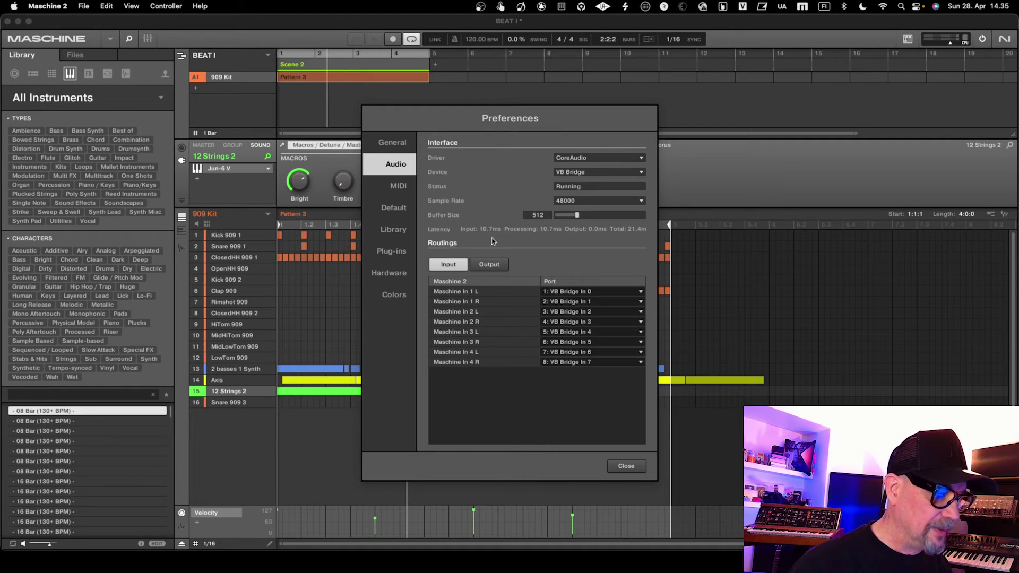
click(489, 266)
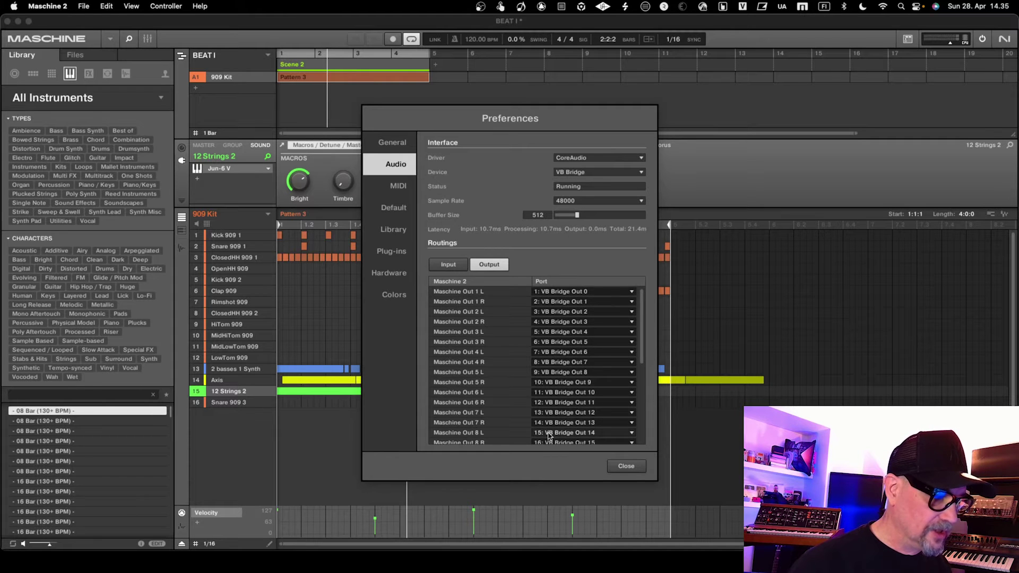
scroll(610, 416, down, 5)
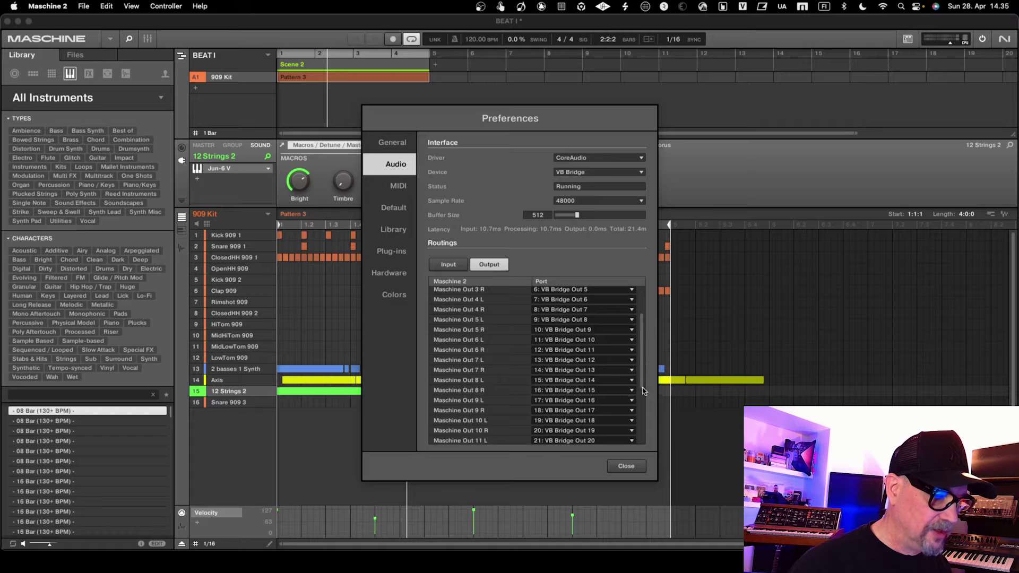
scroll(644, 419, down, 5)
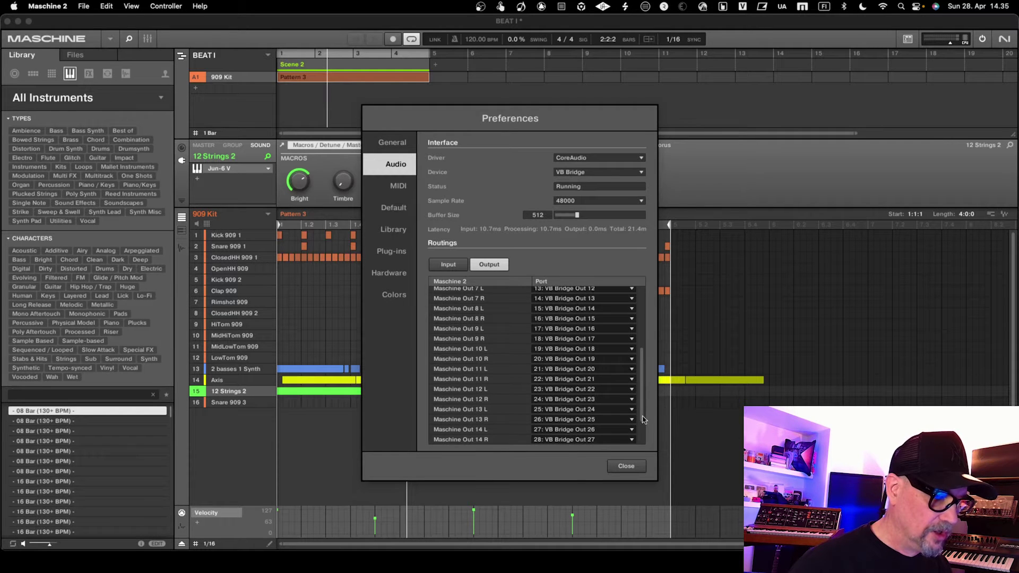
scroll(642, 422, down, 6)
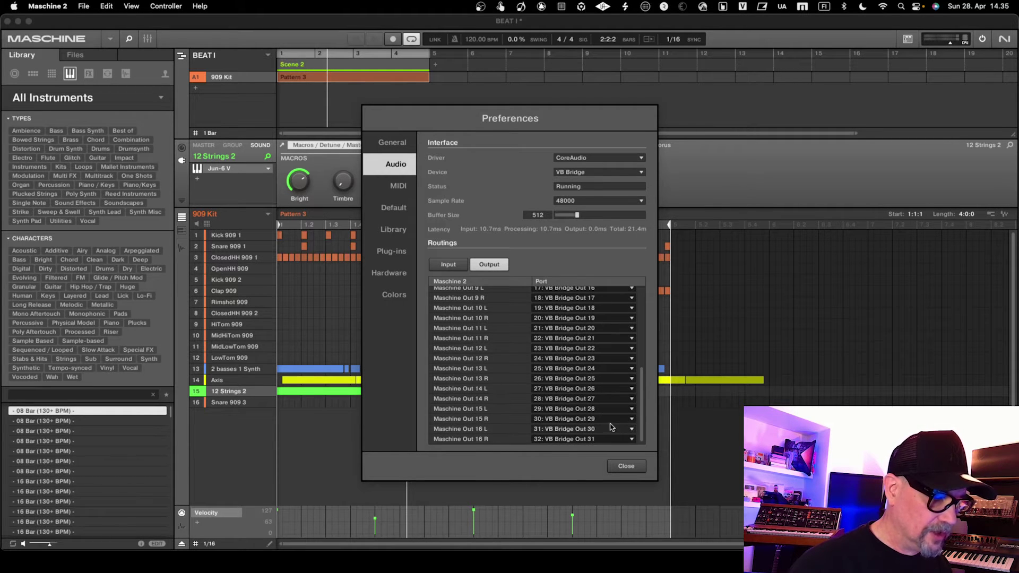
scroll(619, 435, up, 1)
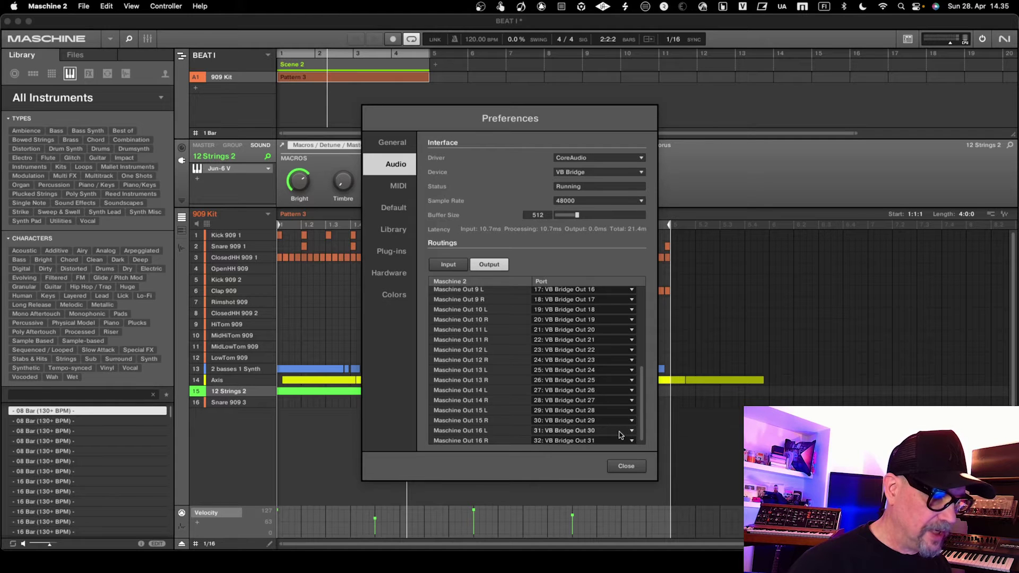
scroll(620, 435, down, 1)
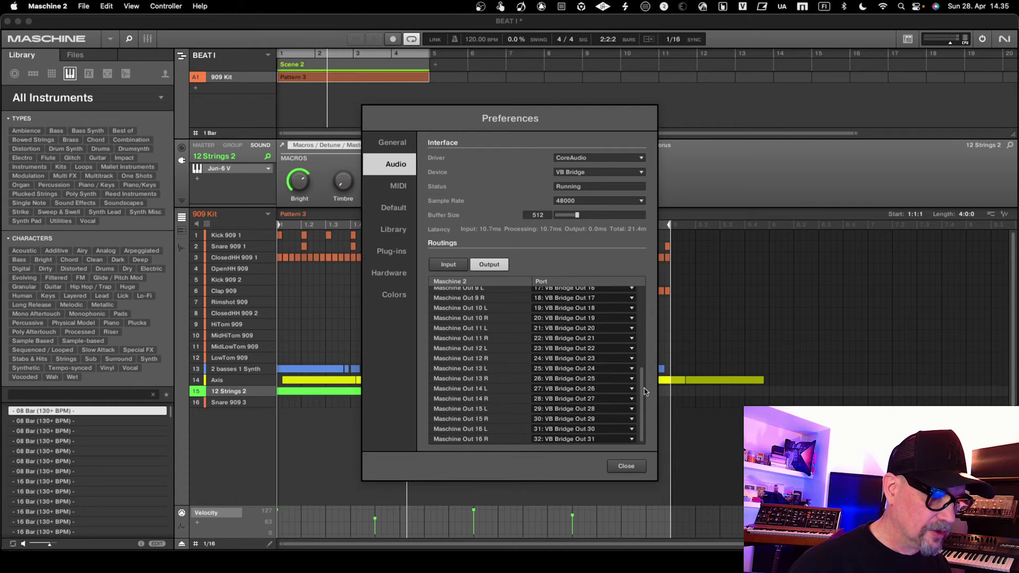
scroll(646, 374, up, 3)
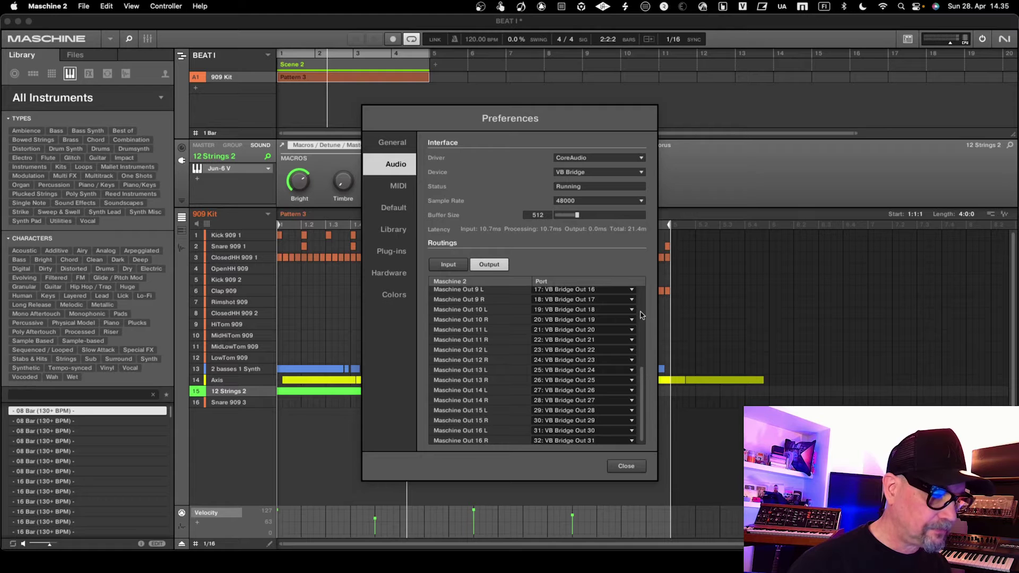
scroll(640, 358, up, 3)
scroll(584, 297, up, 3)
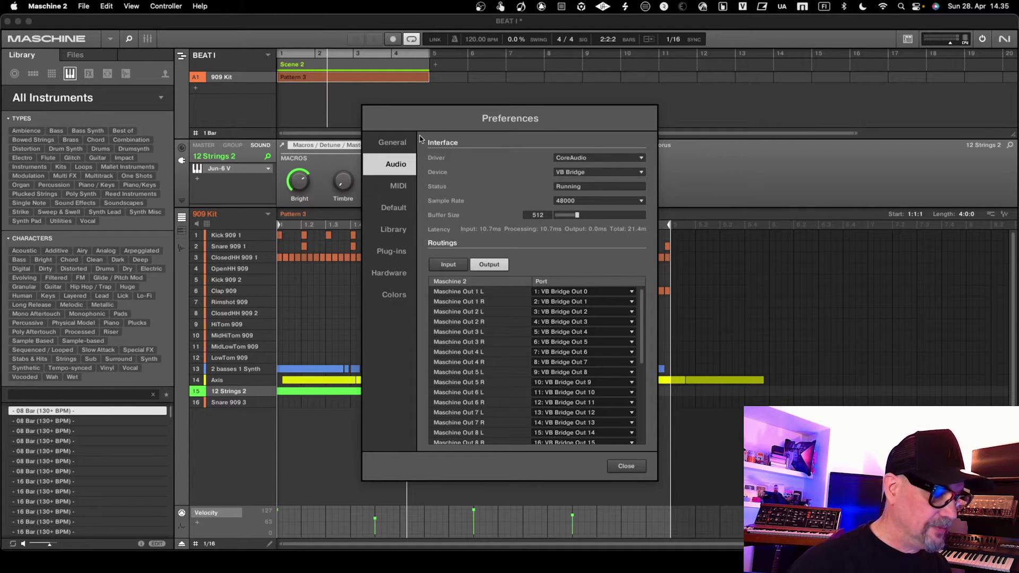
click(625, 466)
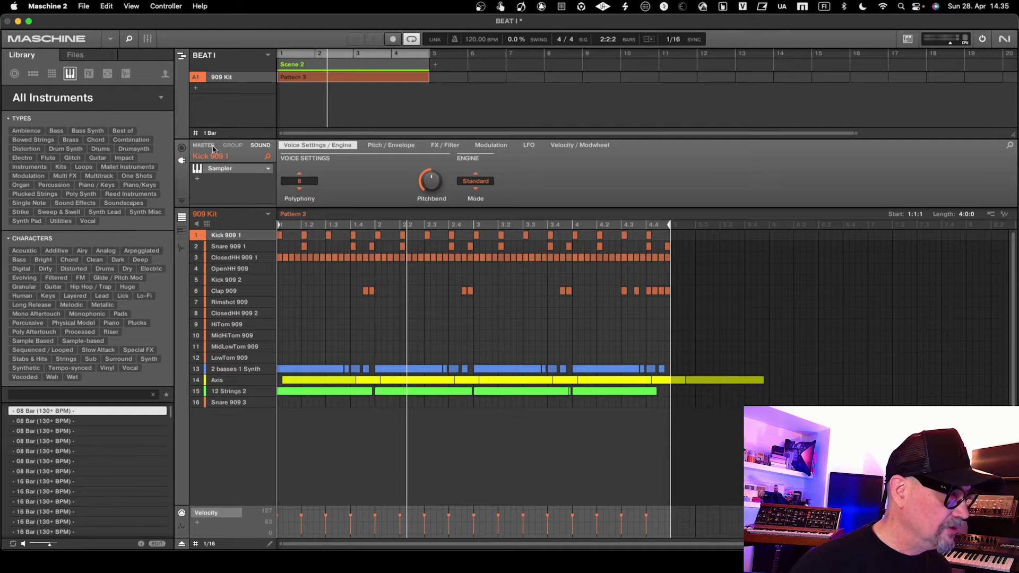
Check each pad's Ext. output destination, from Snare 909 through 2 basses 1 Synth.
click(183, 149)
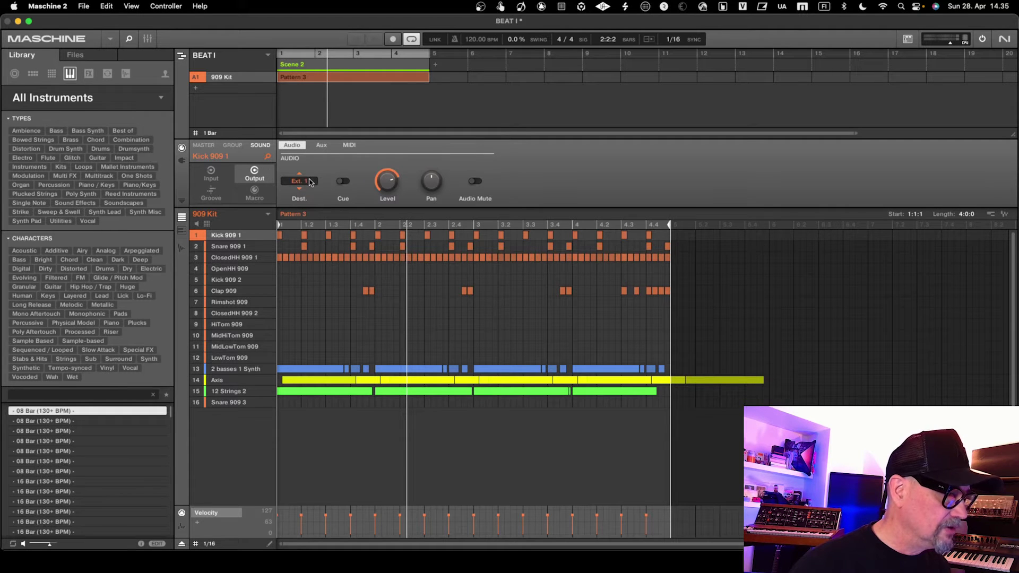
click(224, 246)
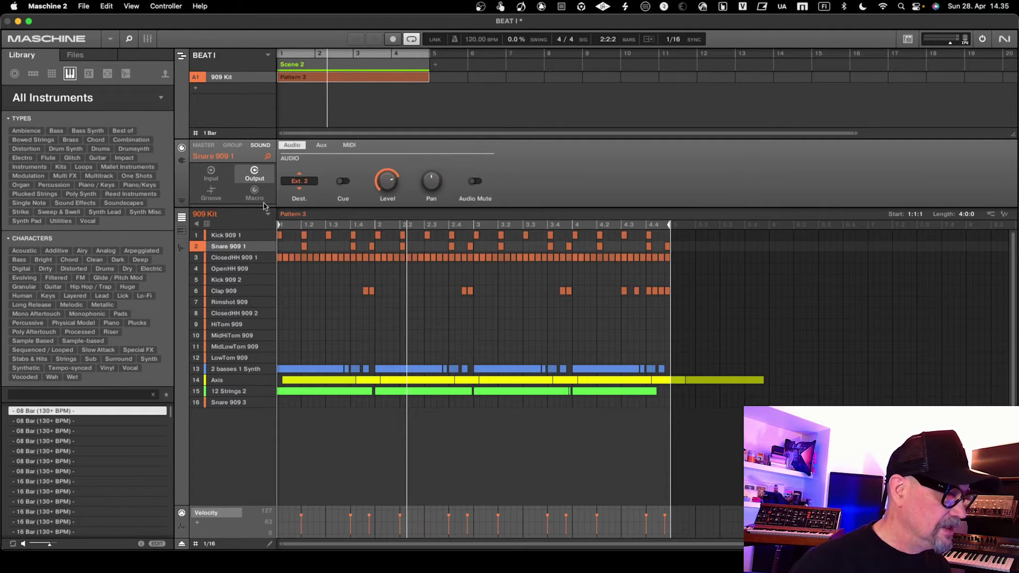
click(240, 258)
click(237, 269)
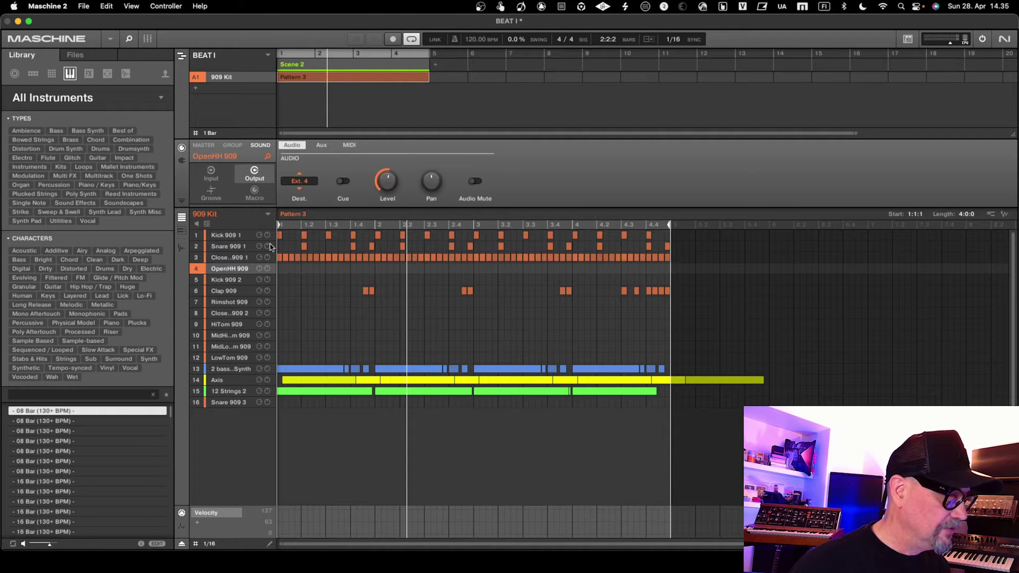
click(301, 182)
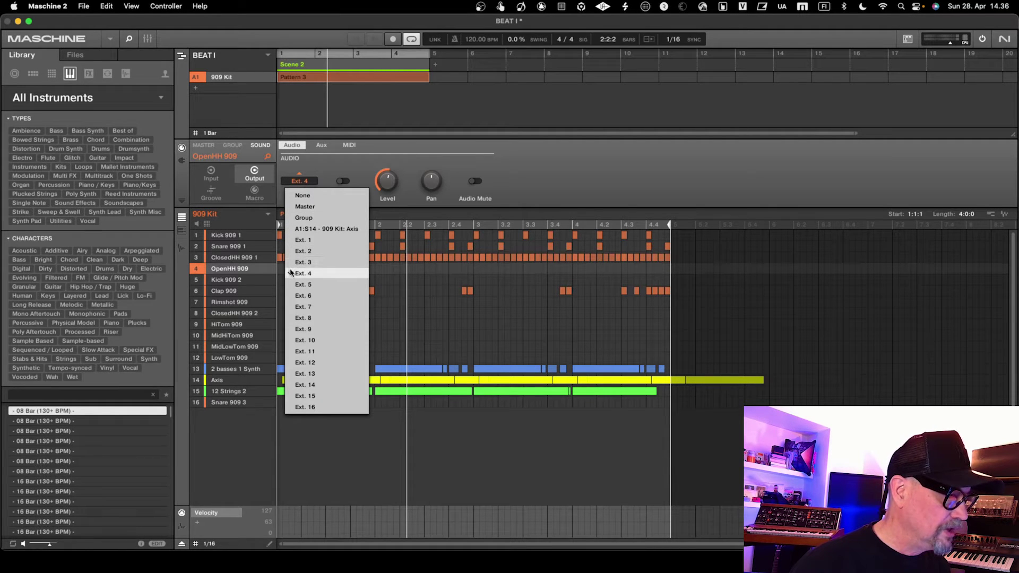
click(306, 275)
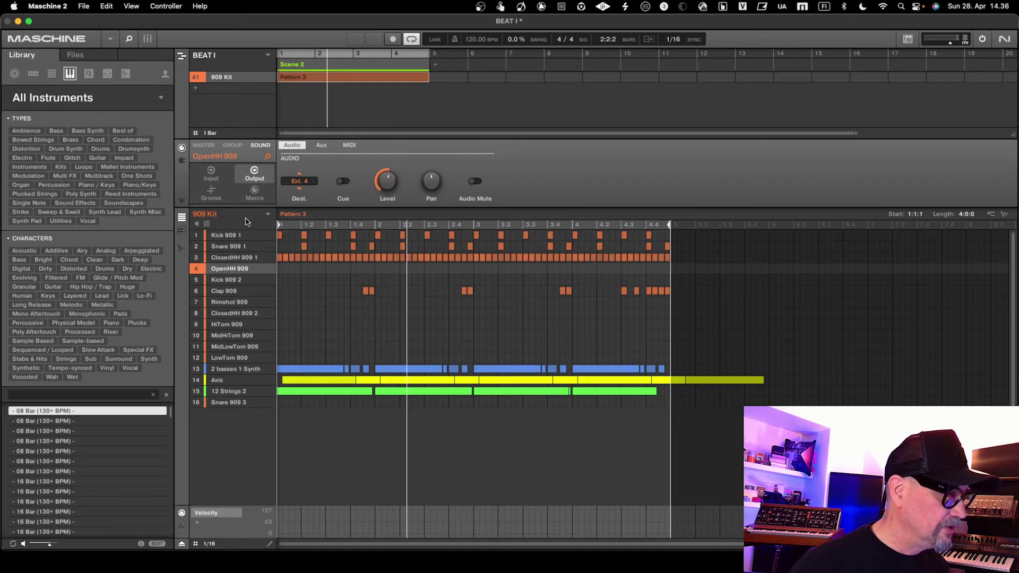
mouse_move(231, 347)
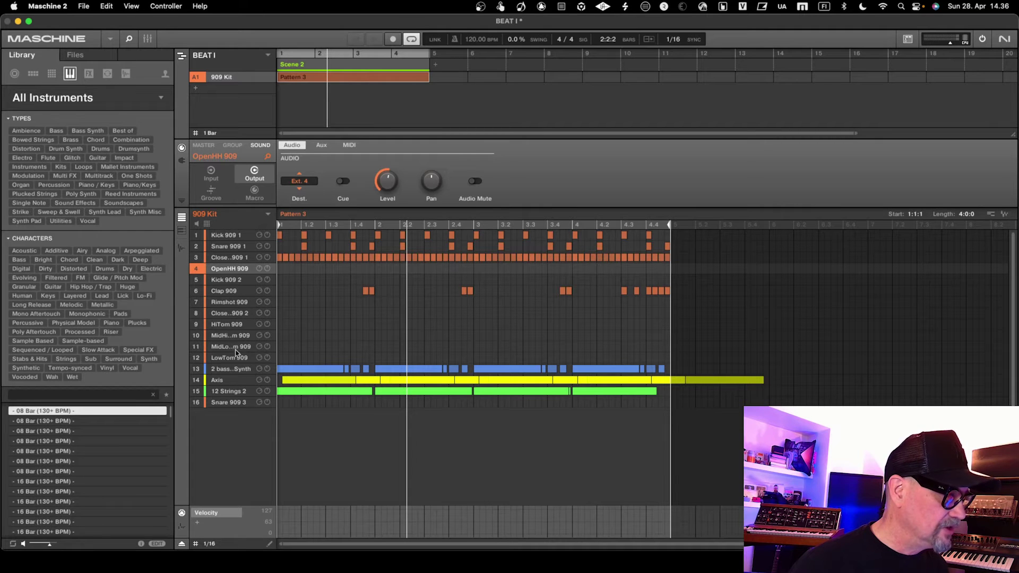
click(233, 370)
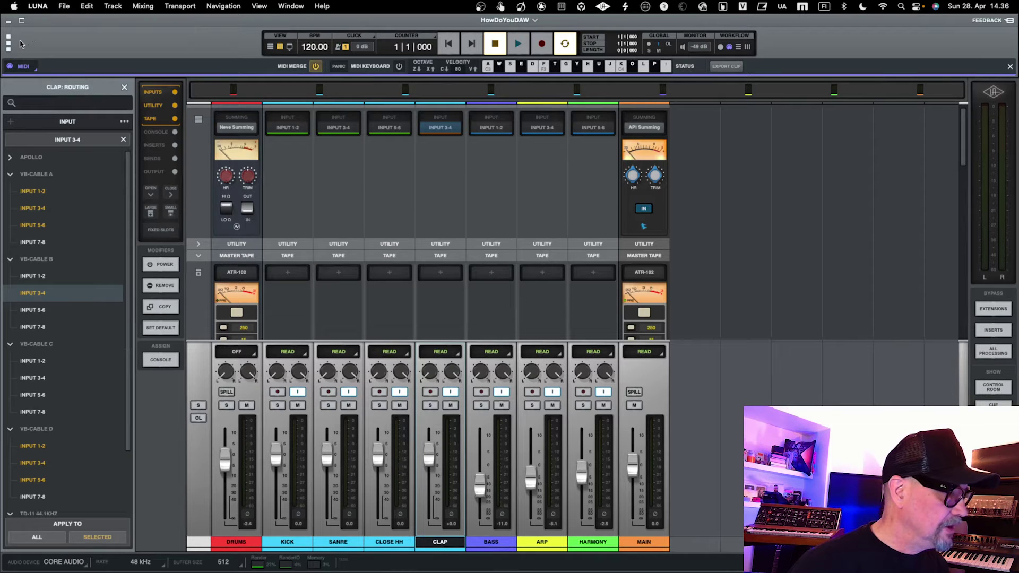
click(8, 42)
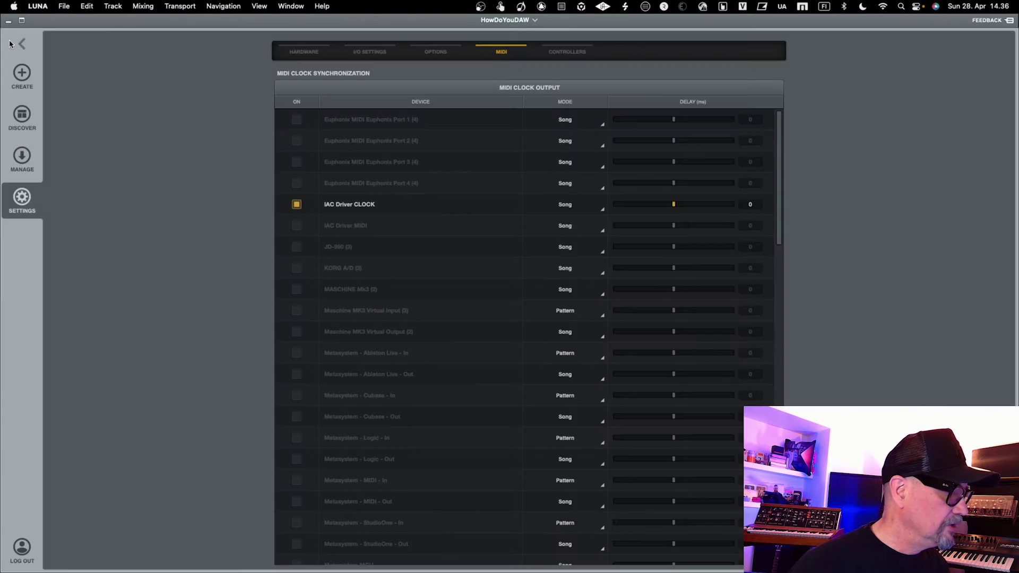
click(360, 53)
click(303, 51)
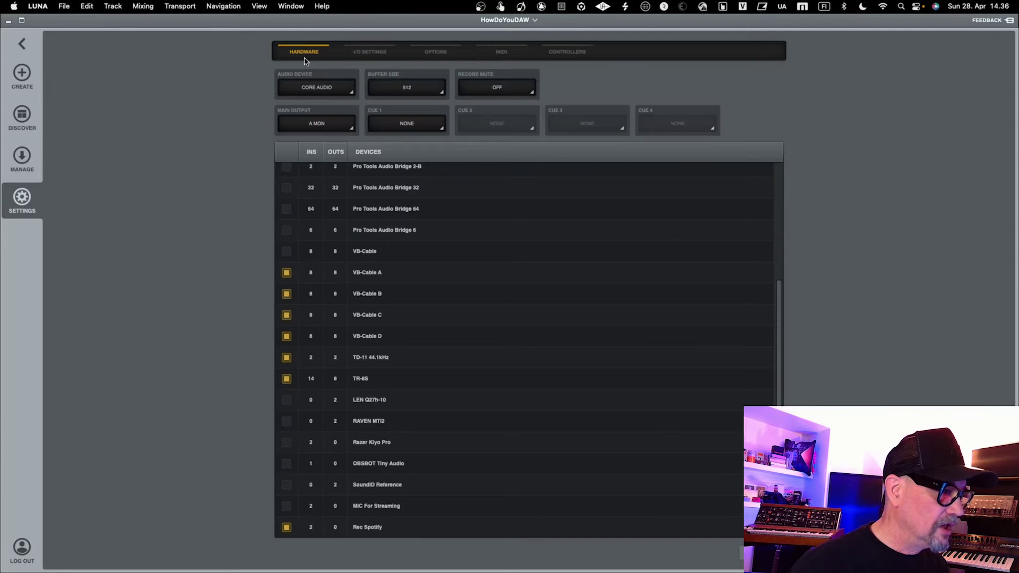
click(324, 91)
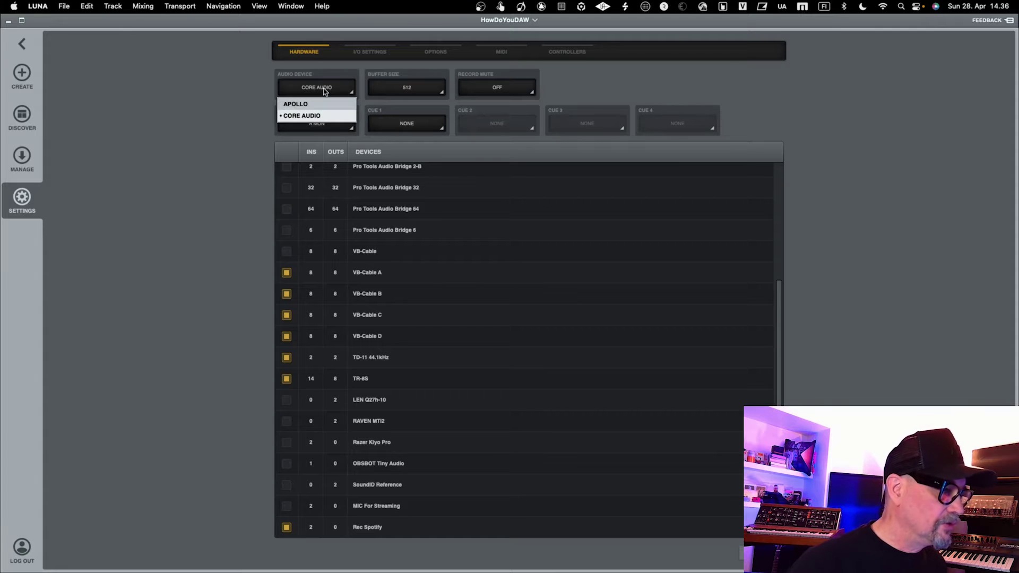
click(324, 91)
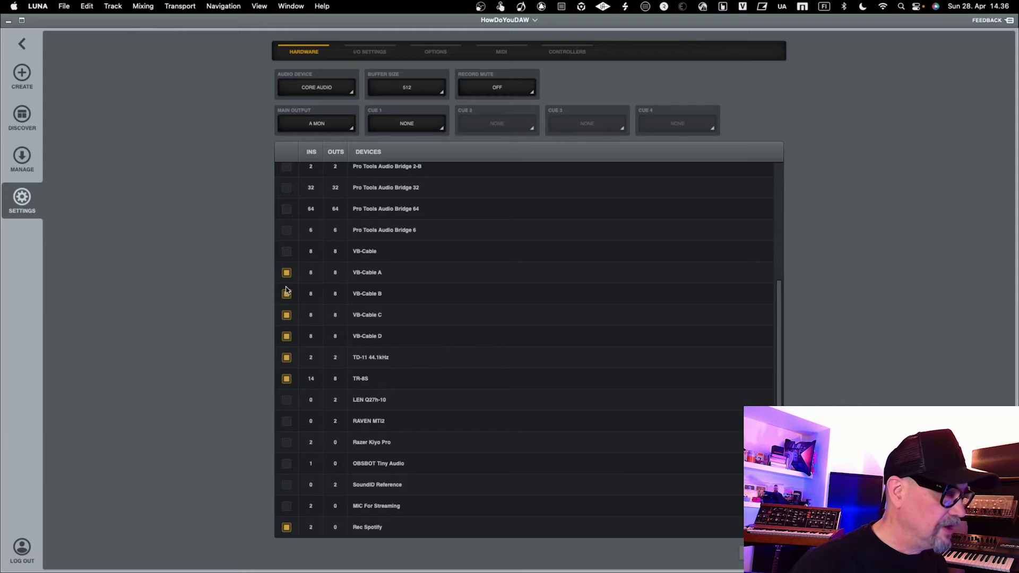
click(22, 44)
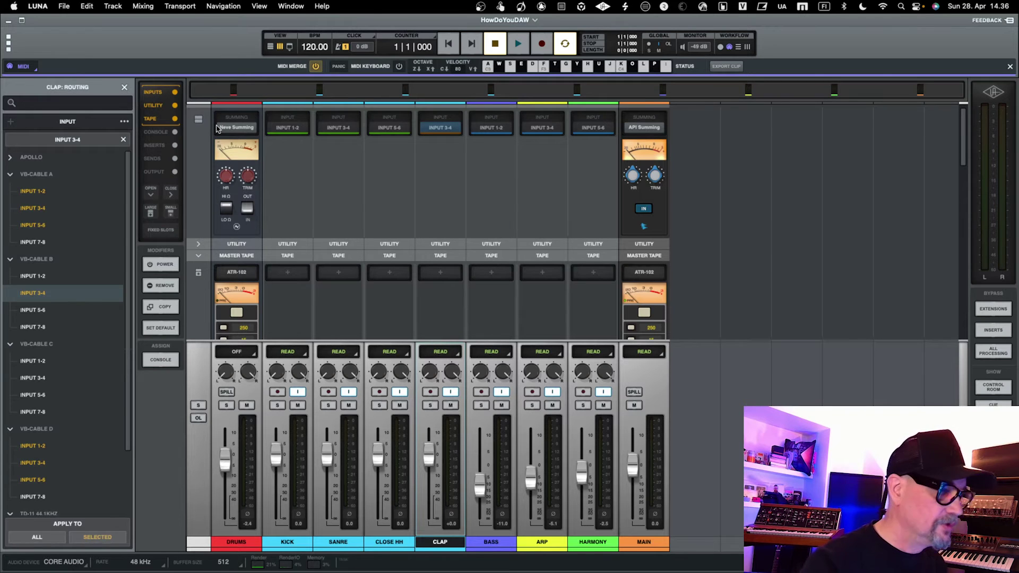
key(super+equal)
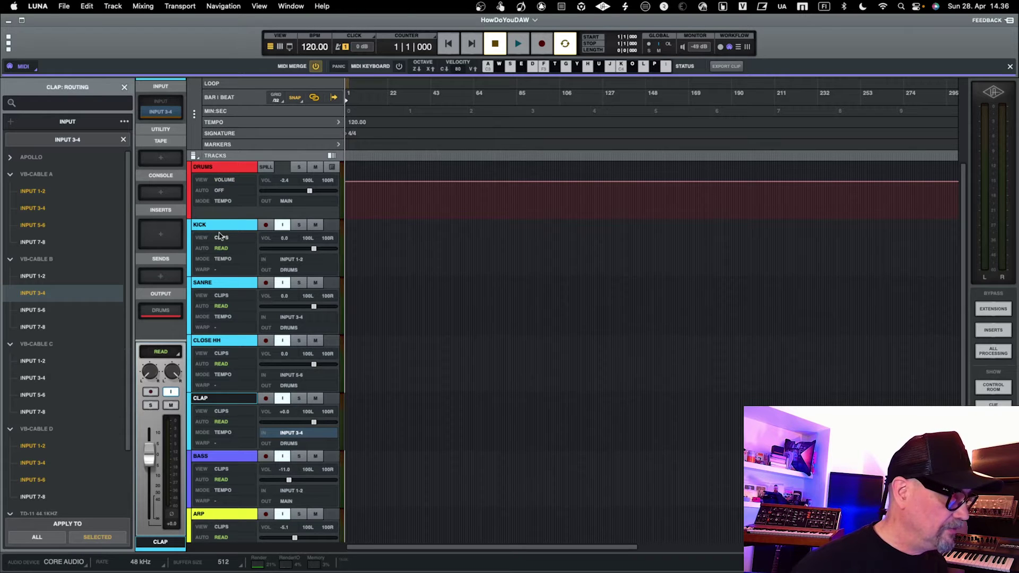
Check Kick, Bass, Arp and Harmony inputs, leaving Bass on VB-Cable D Input 1-2.
click(221, 227)
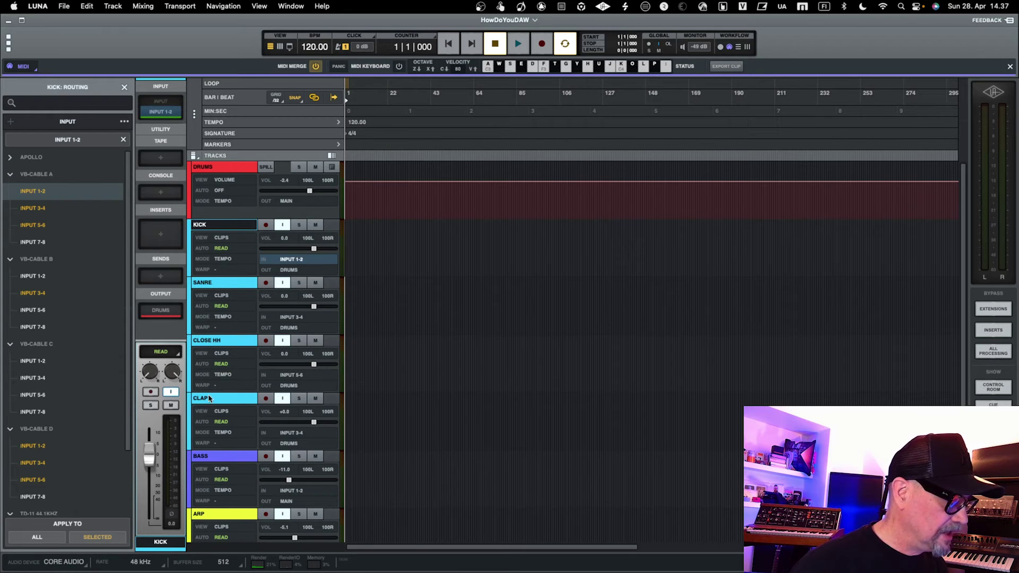
click(211, 457)
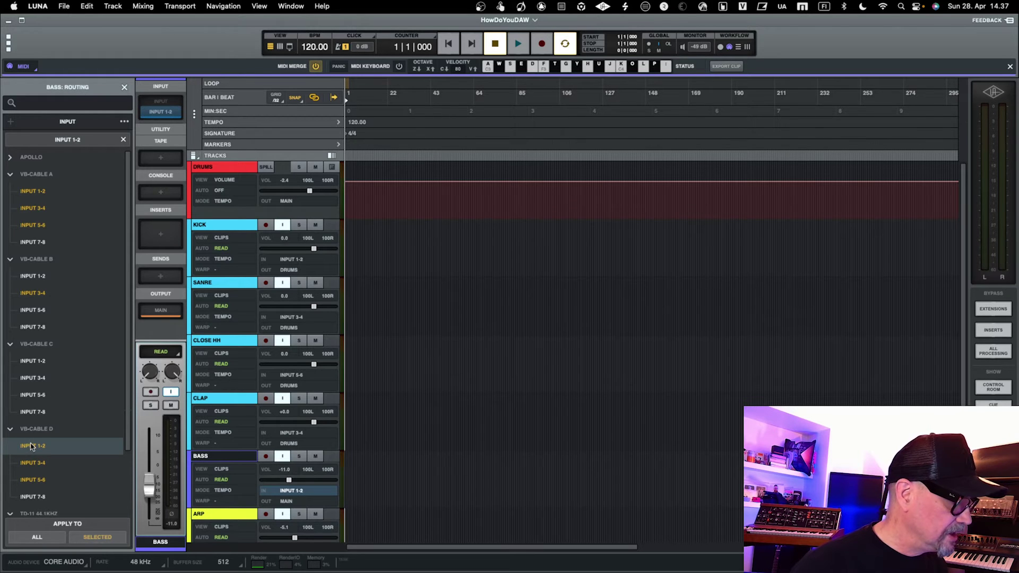
click(37, 463)
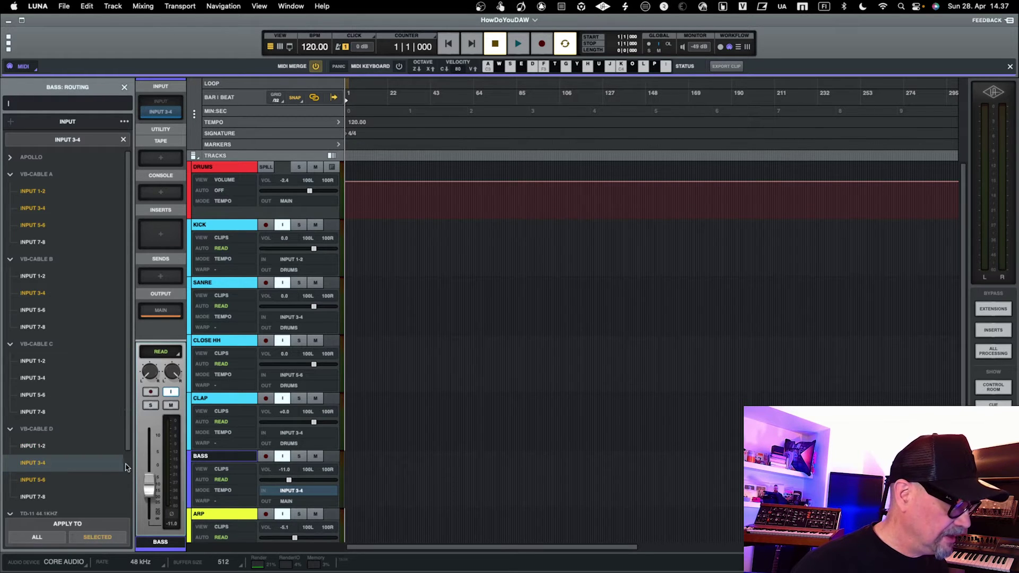
click(91, 447)
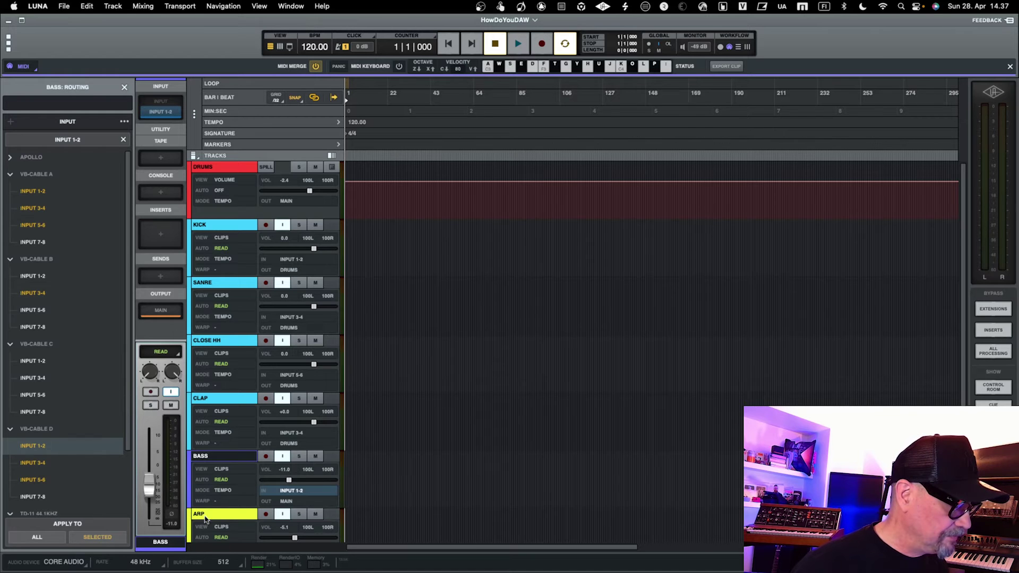
click(212, 515)
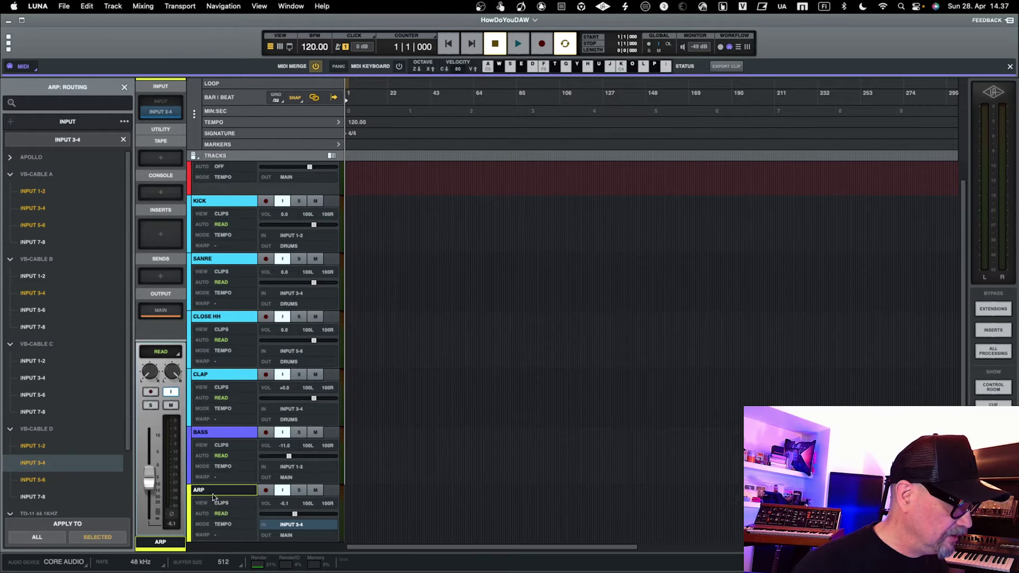
scroll(215, 499, down, 2)
click(221, 504)
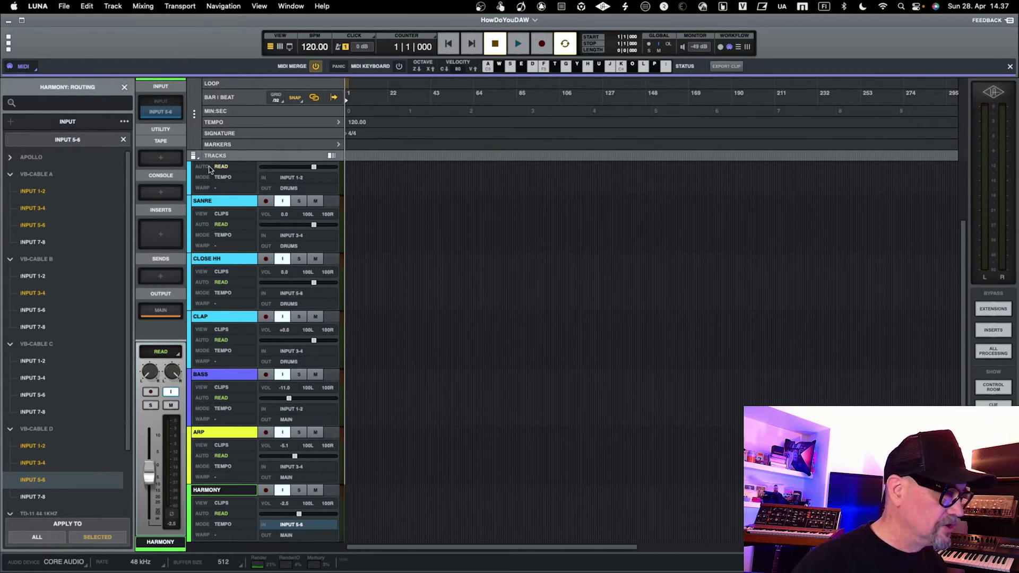
Check the IAC Driver's CLOCK and MIDI ports in MIDI Studio, then return to LUNA.
key(ctrl+Right)
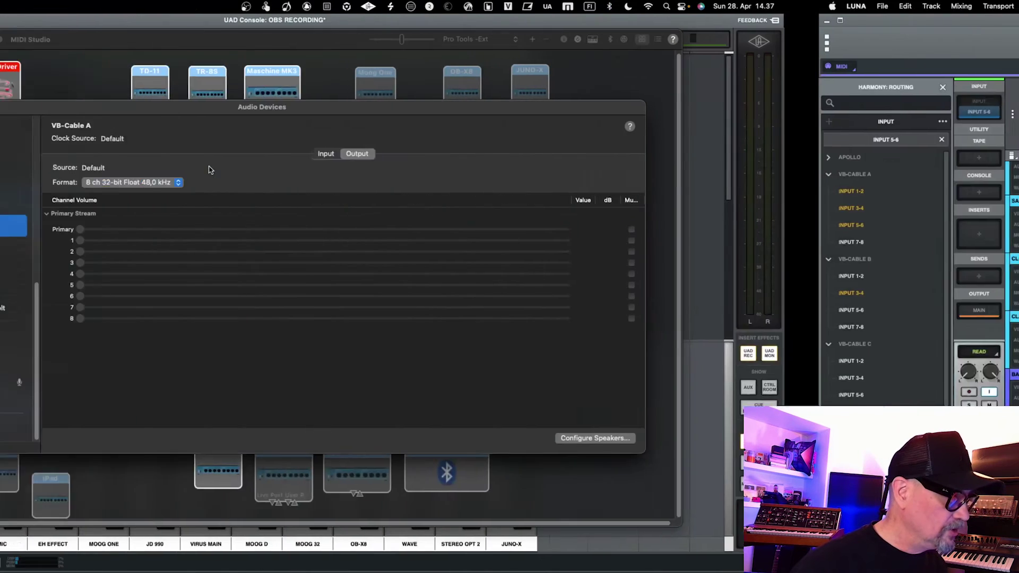
click(292, 72)
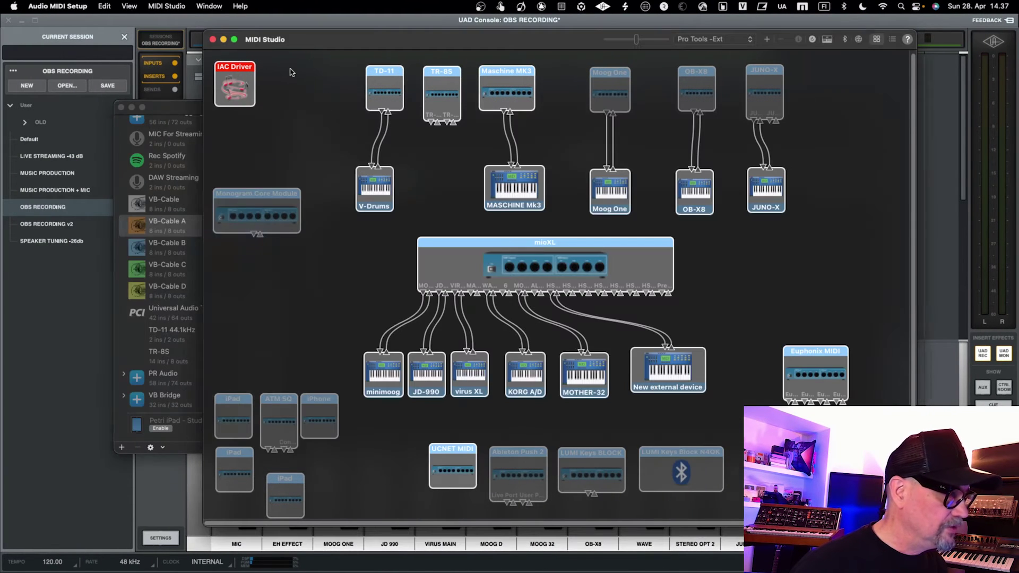
double_click(230, 82)
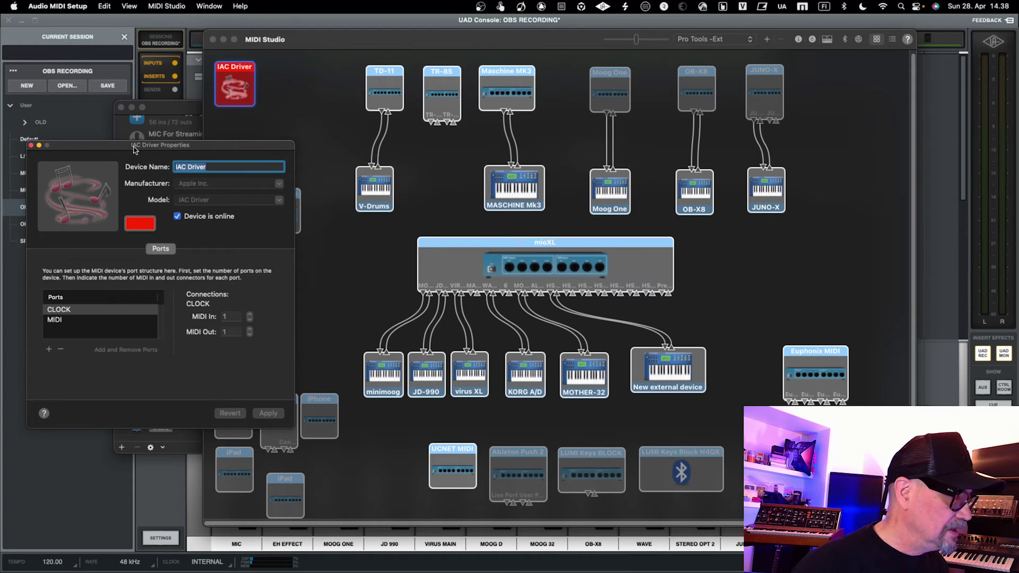
click(32, 145)
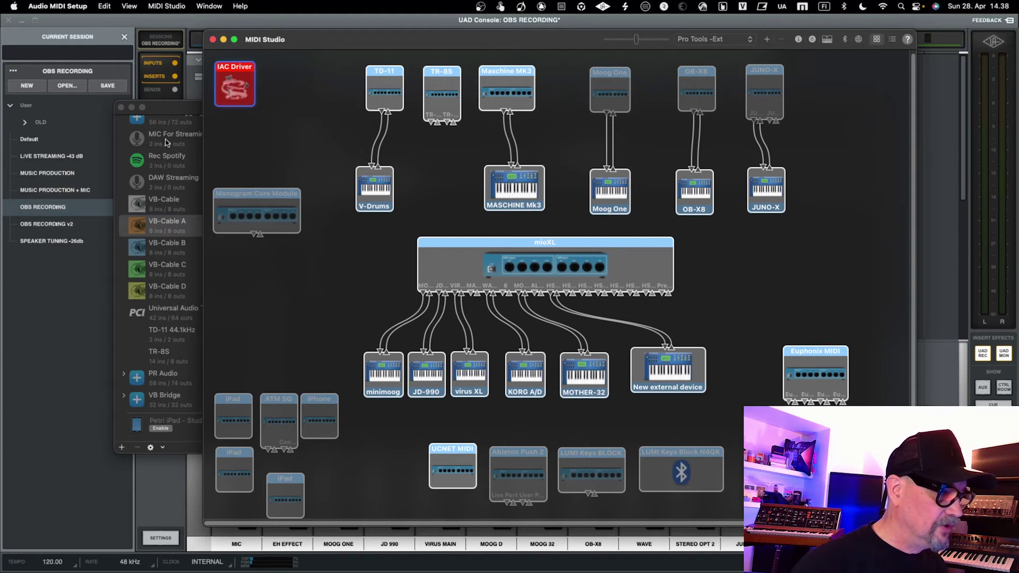
key(ctrl+Right)
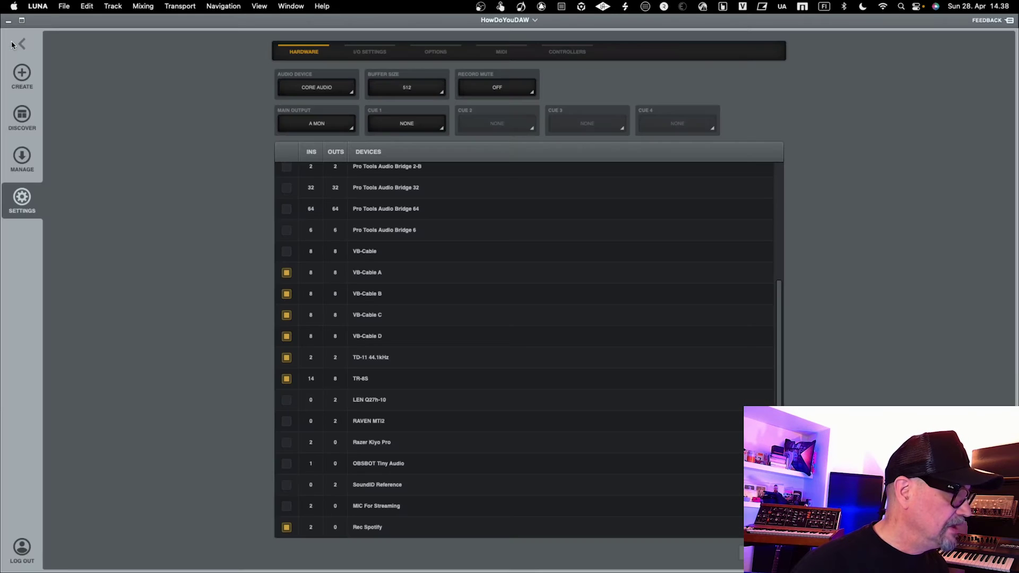
click(8, 43)
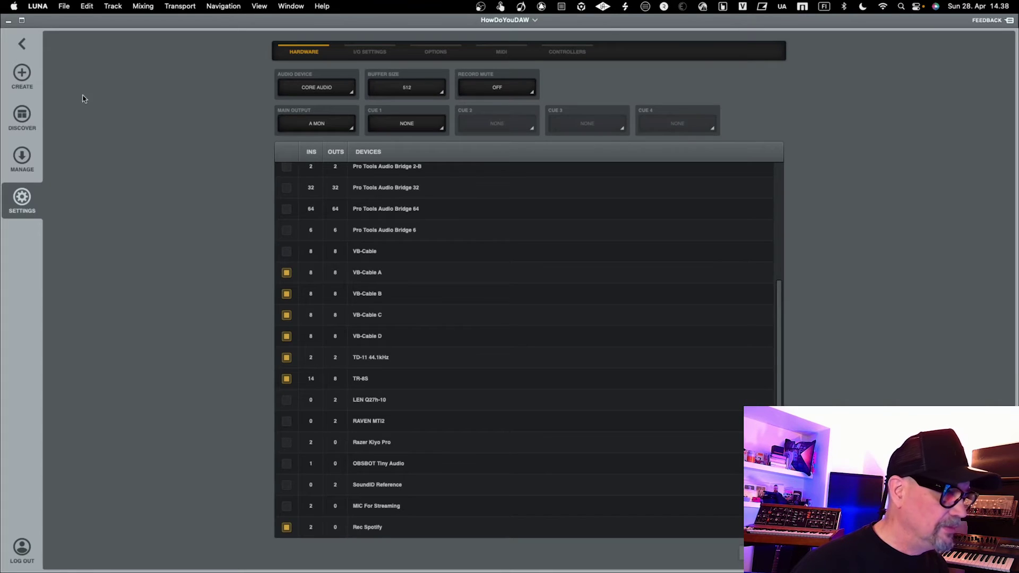
click(499, 52)
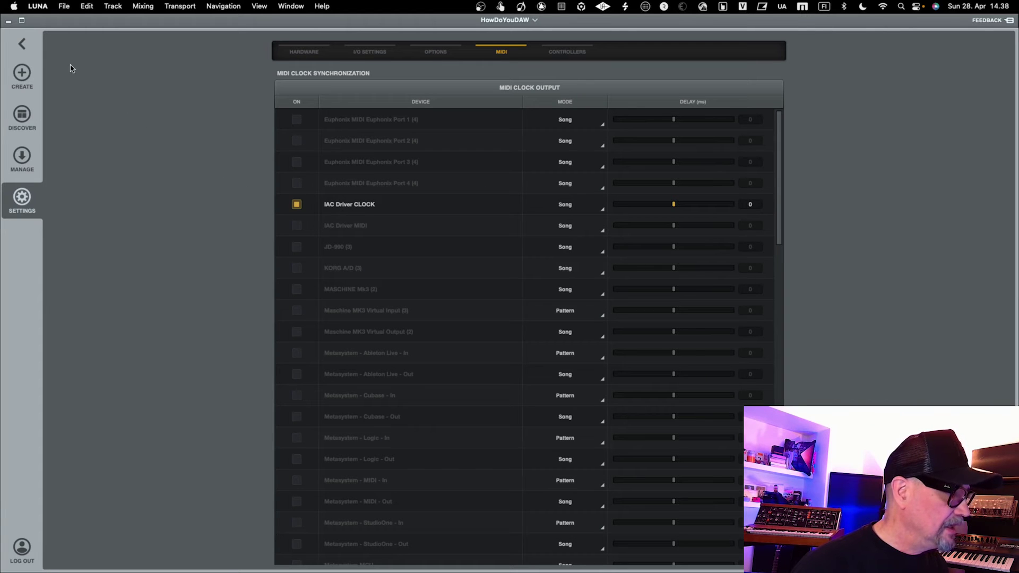
click(22, 43)
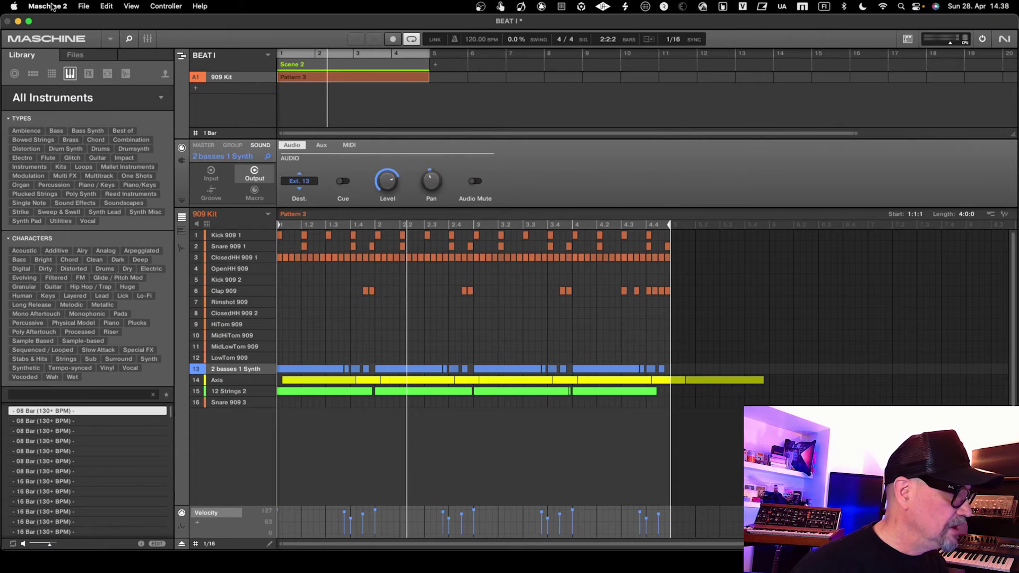
Set Maschine 2's MIDI Sync Mode to Receive Clock via IAC Driver (CLOCK), then close preferences.
click(52, 6)
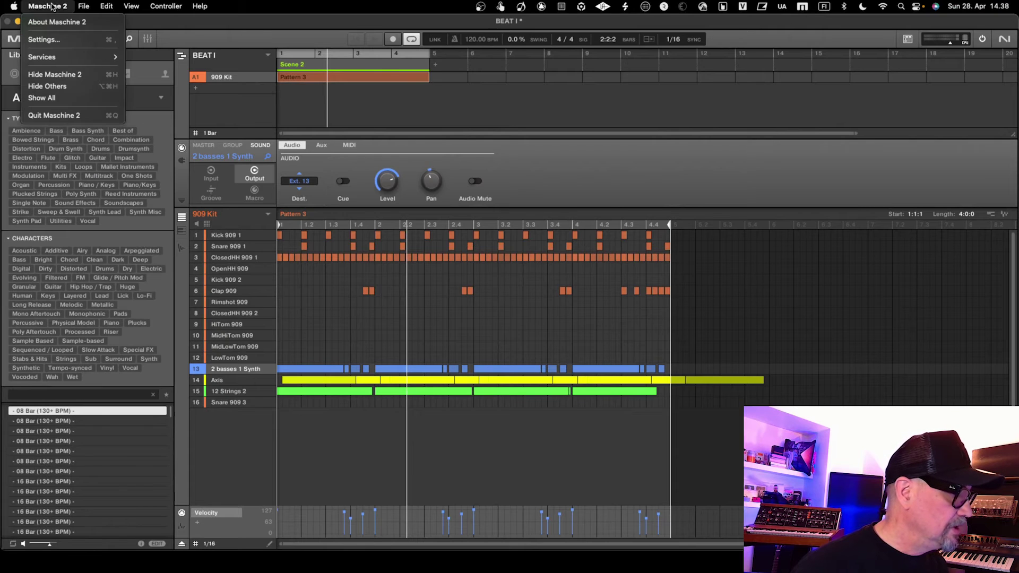
click(48, 43)
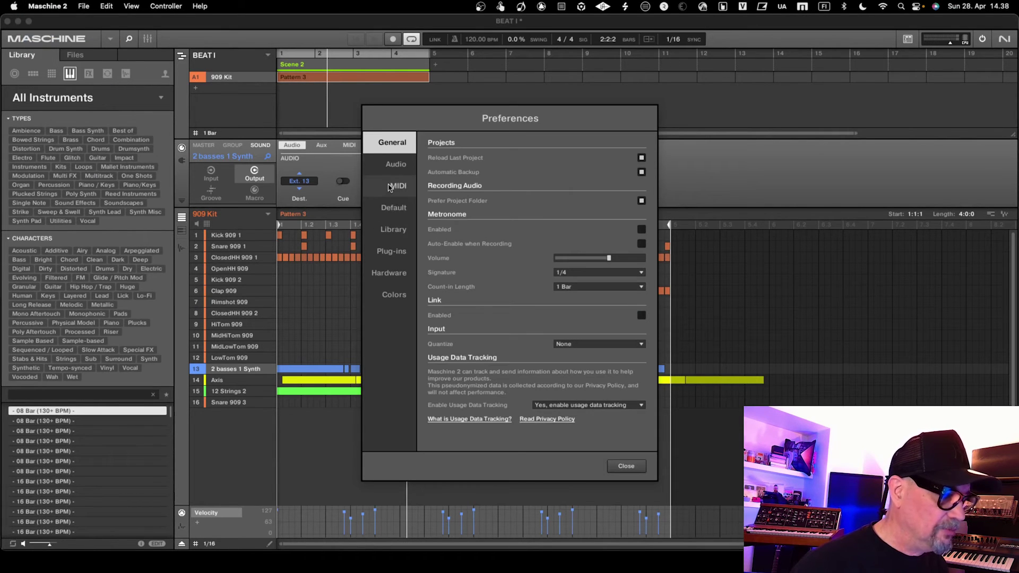
click(392, 187)
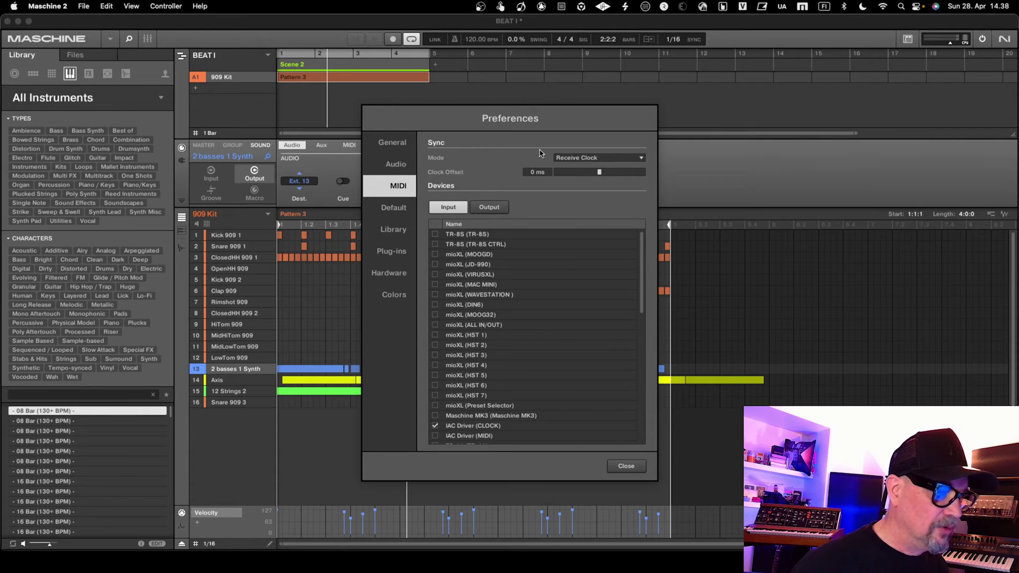
click(584, 158)
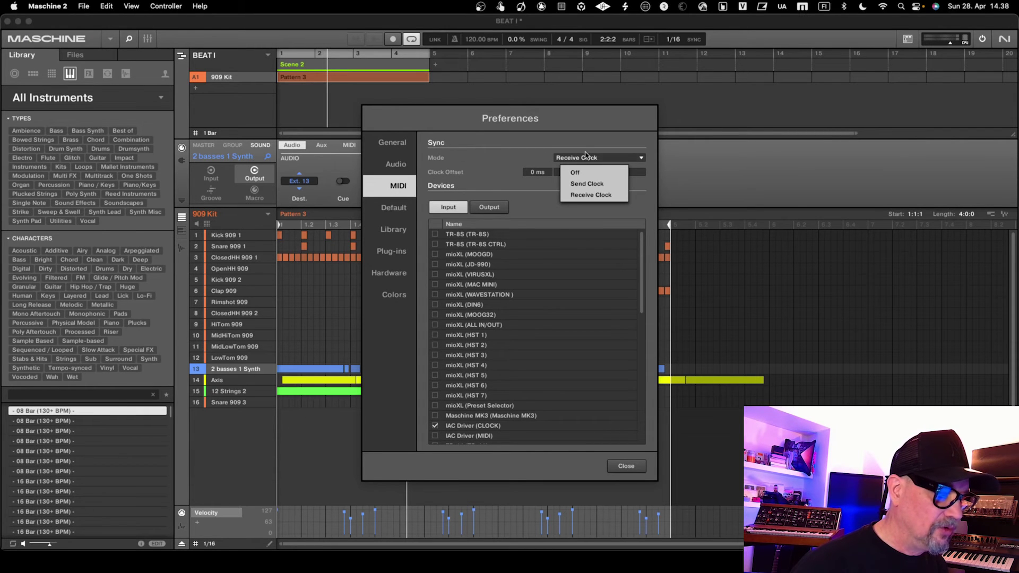
click(586, 195)
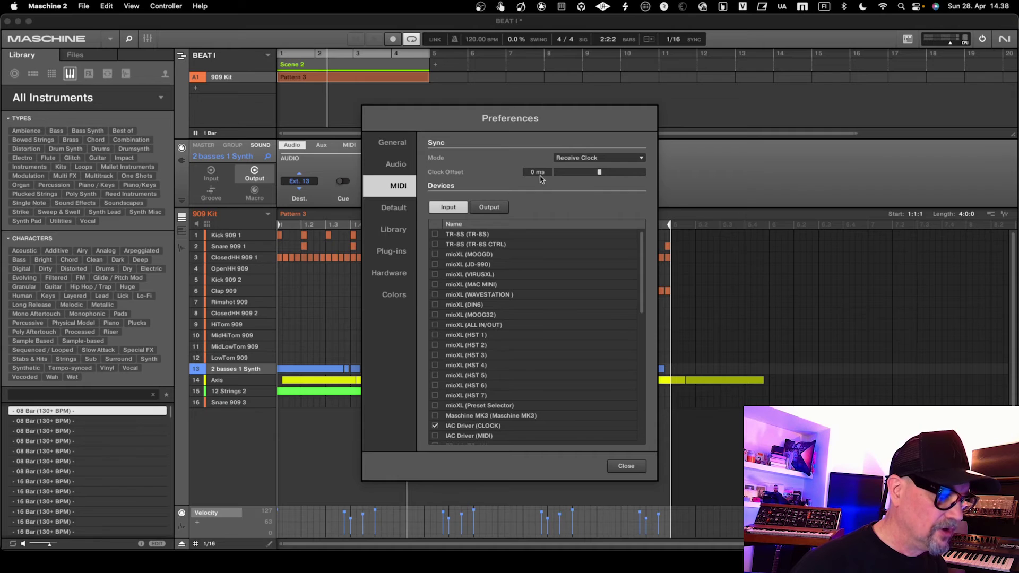
scroll(484, 395, down, 3)
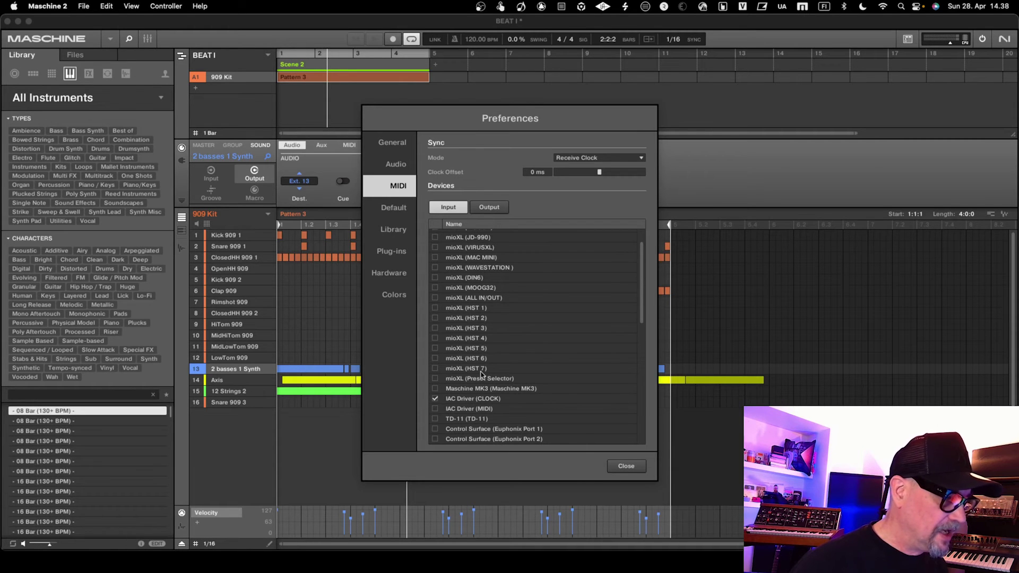
click(621, 466)
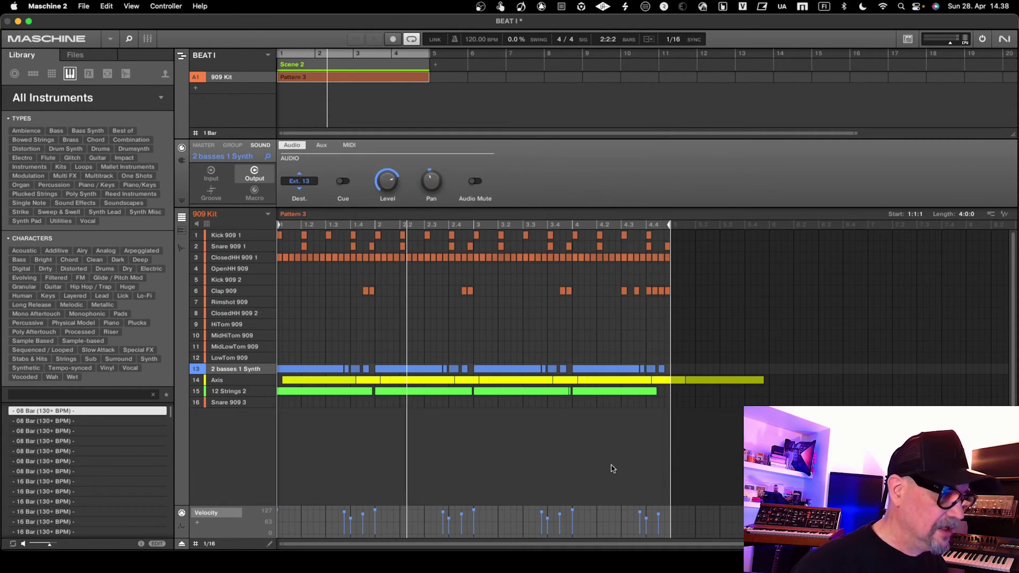
key(ctrl+Left)
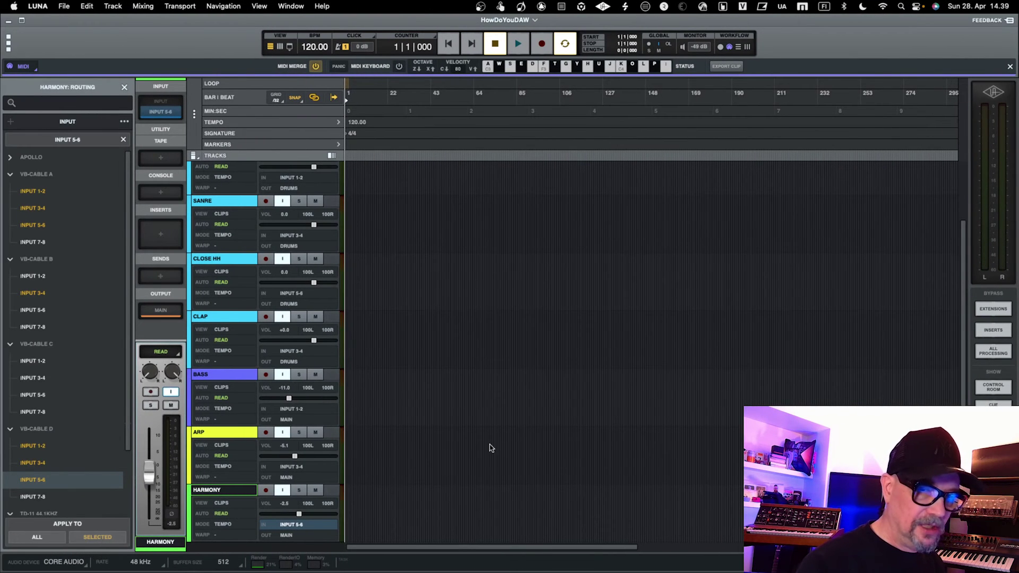
Show the mixer and briefly play then stop to confirm Maschine 2 follows LUNA's clock.
key(super+equal)
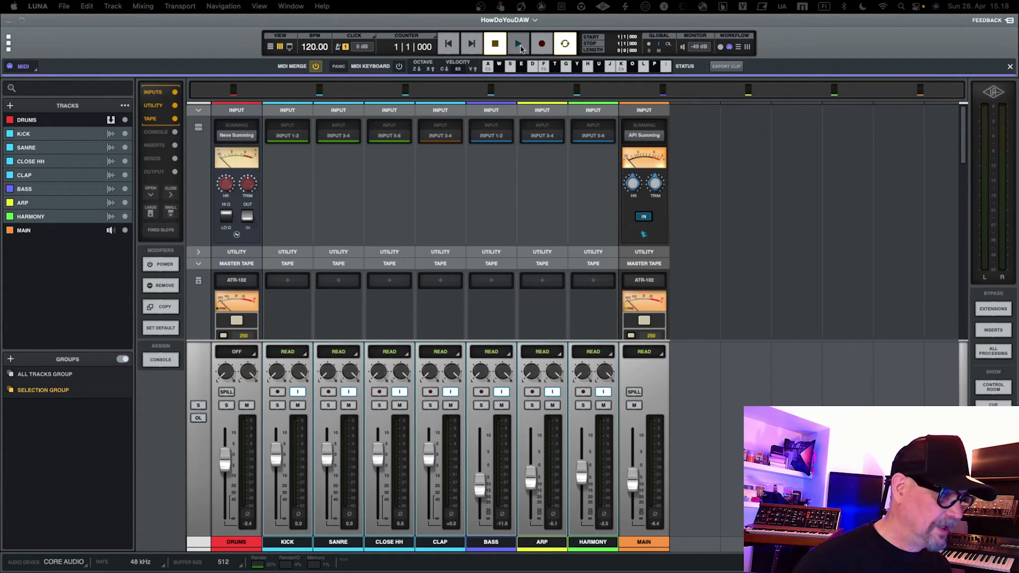
click(519, 45)
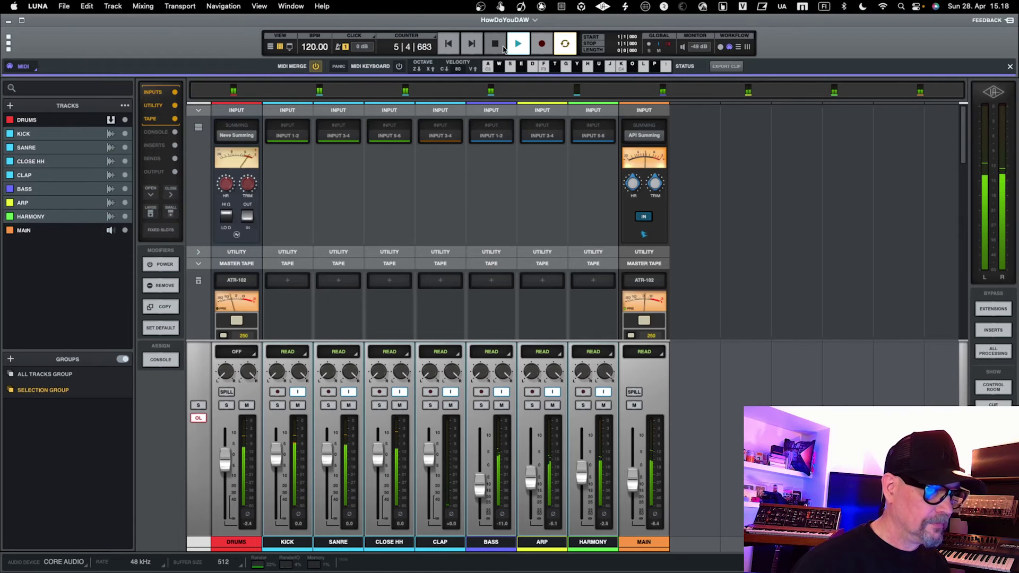
click(502, 47)
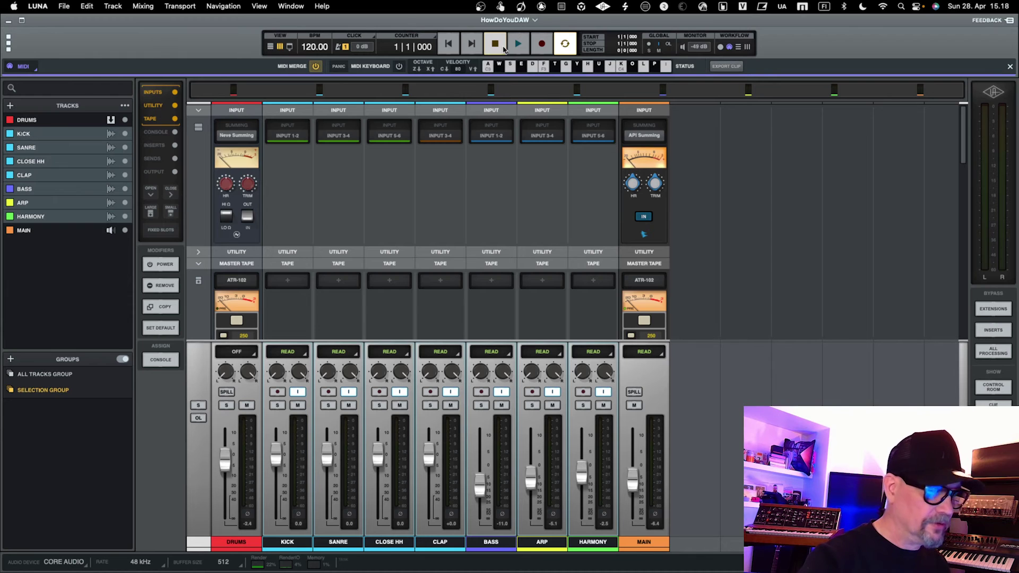
Delete the old recorded clips on KICK through HARMONY, then return to the mixer.
key(super+equal)
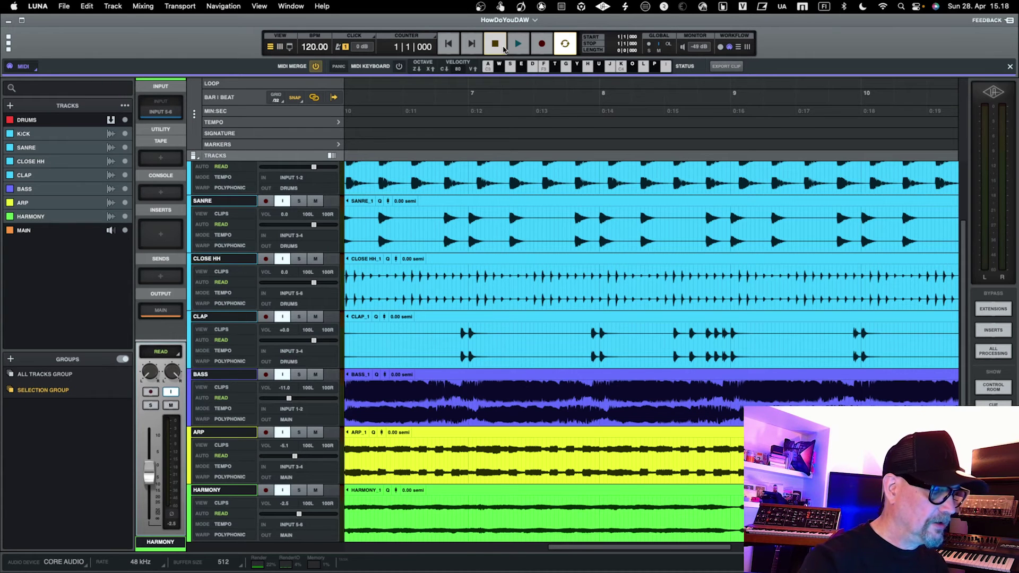
key(super+equal)
key(super+equal)
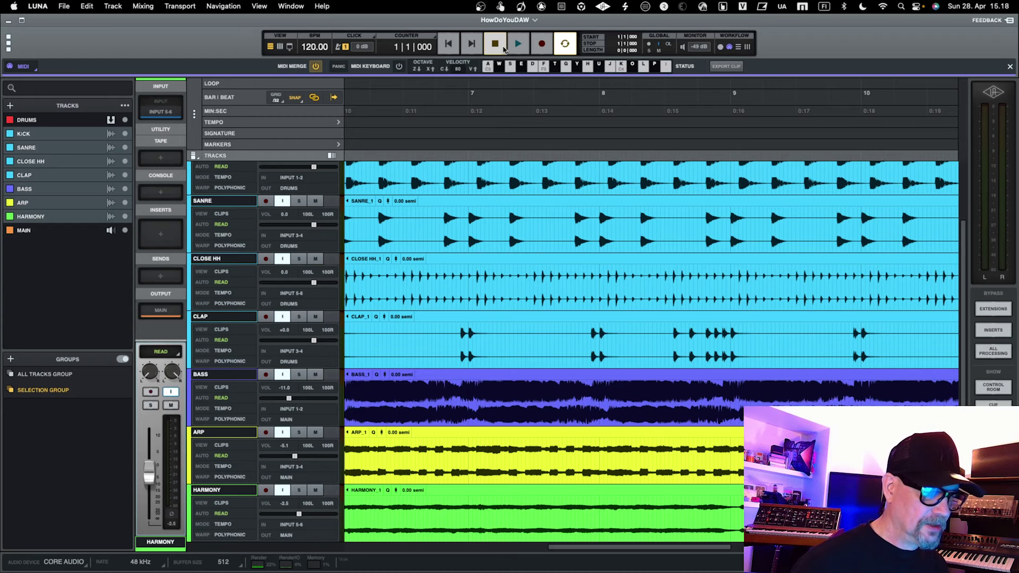
scroll(611, 165, up, 3)
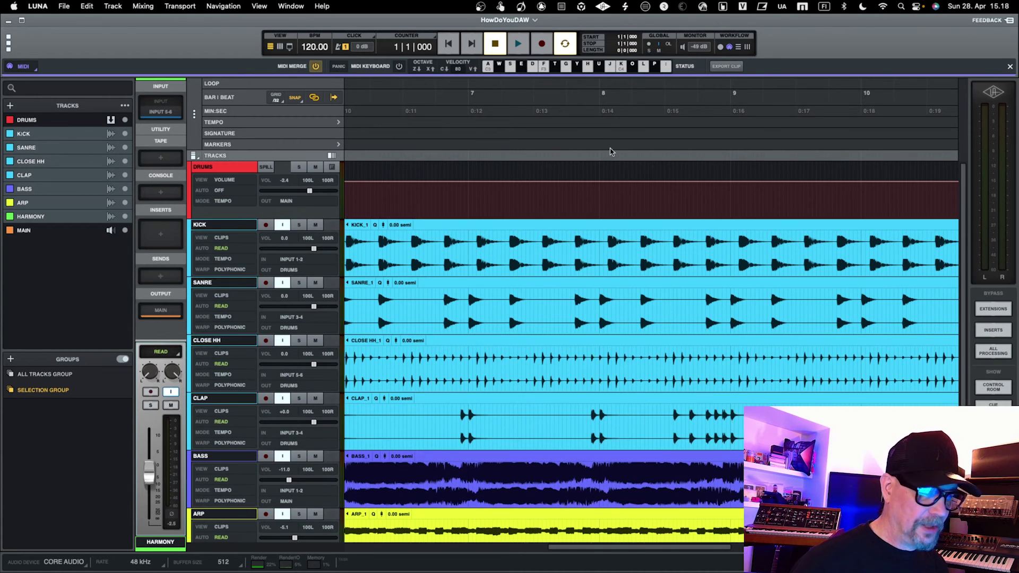
scroll(611, 152, down, 1)
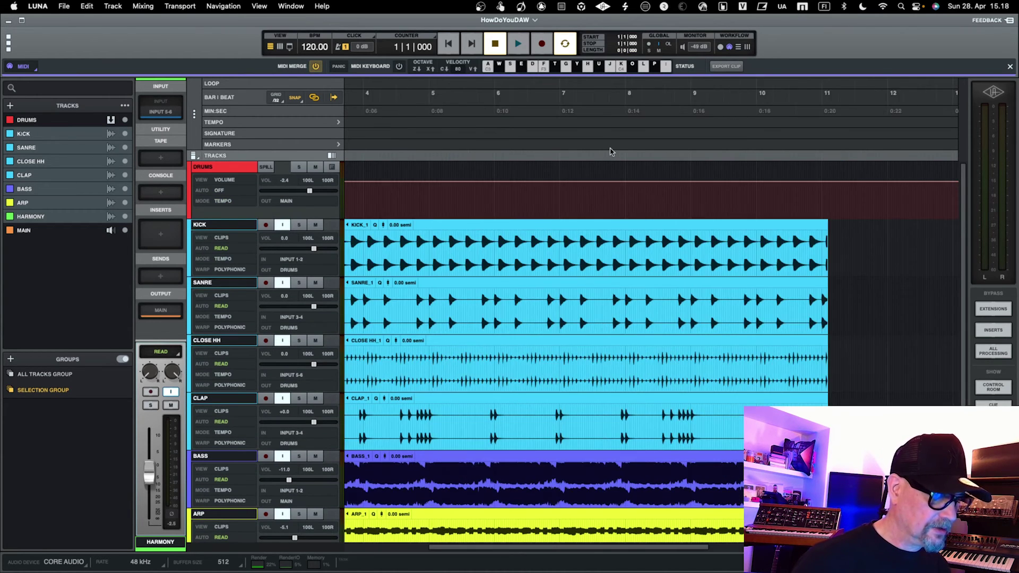
scroll(609, 157, down, 1)
scroll(609, 162, down, 1)
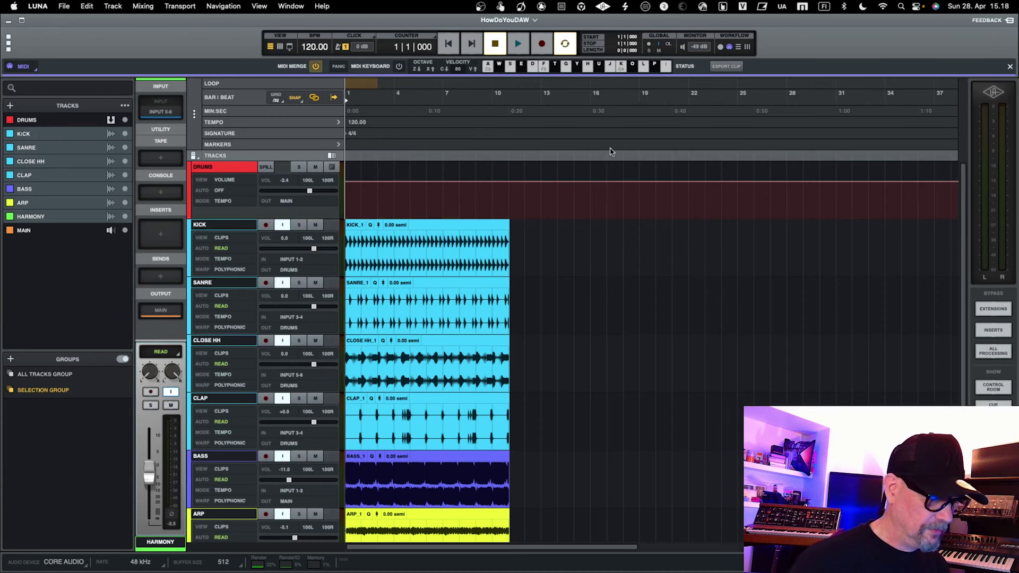
click(569, 234)
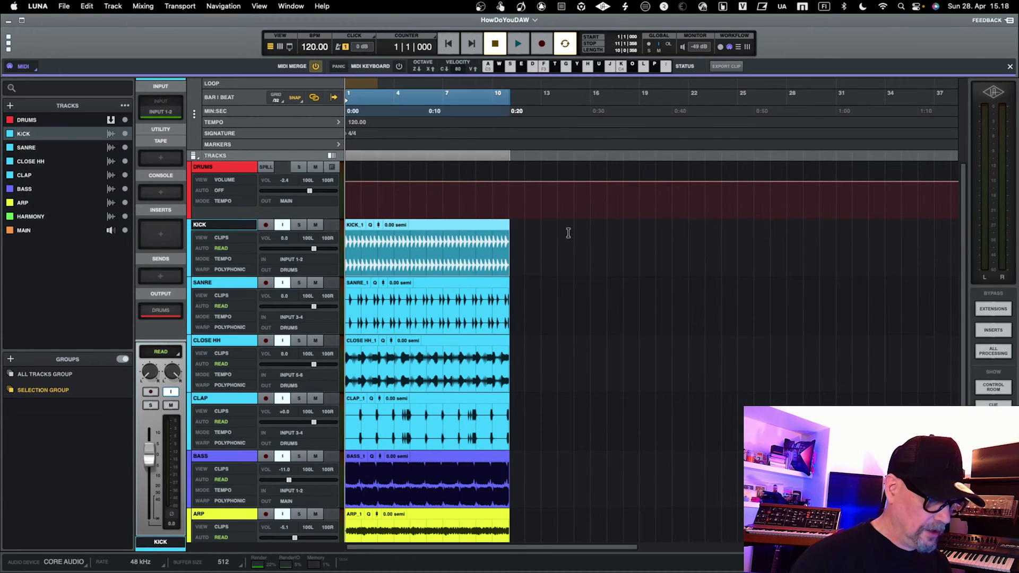
scroll(545, 507, down, 3)
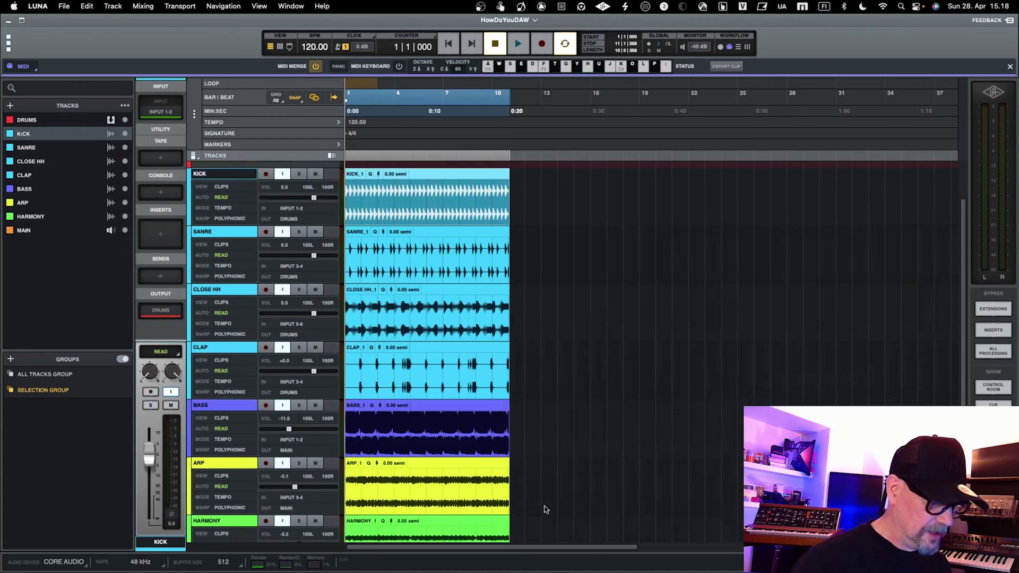
scroll(545, 507, down, 2)
shift+click(484, 410)
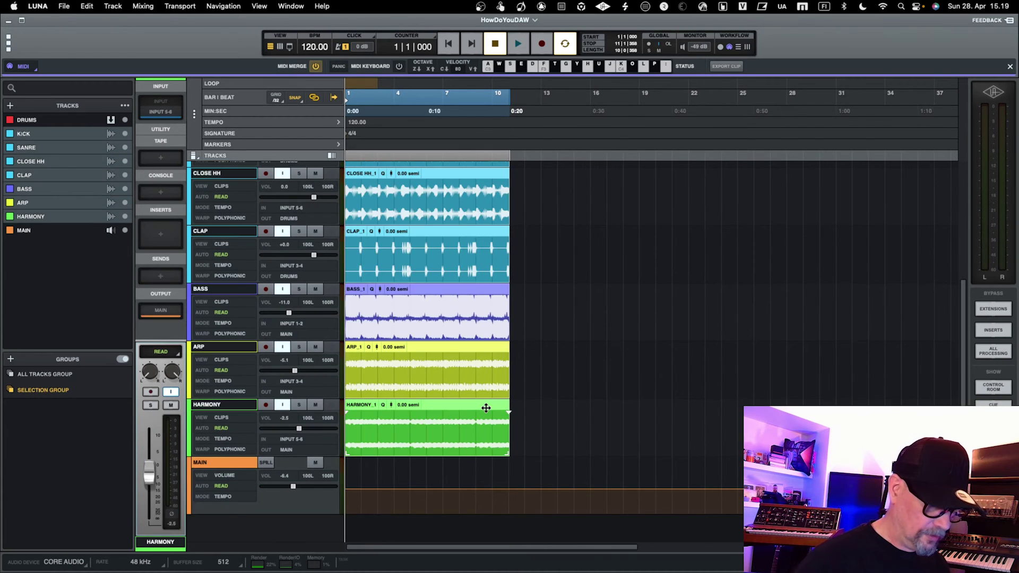
key(Delete)
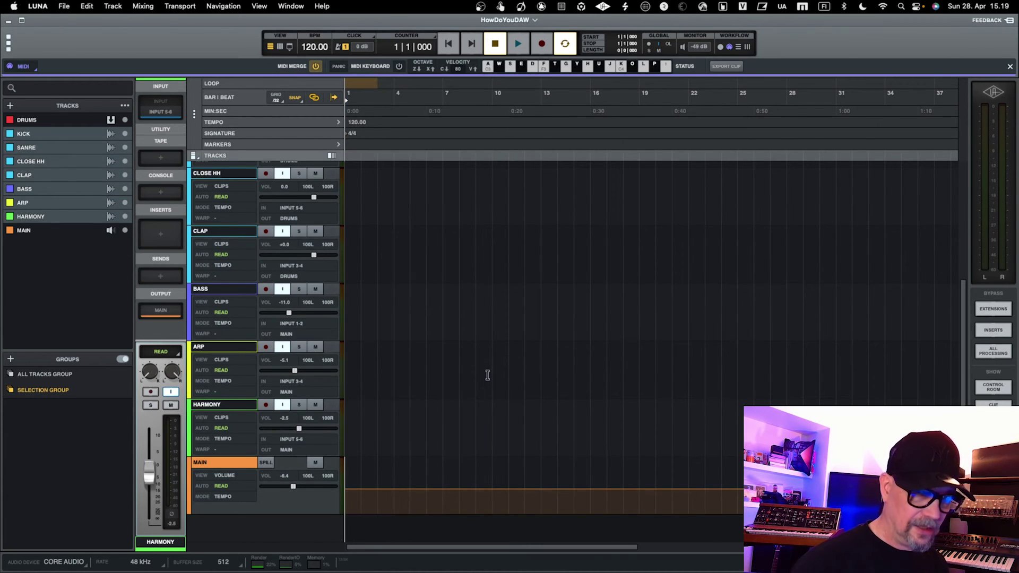
key(super+equal)
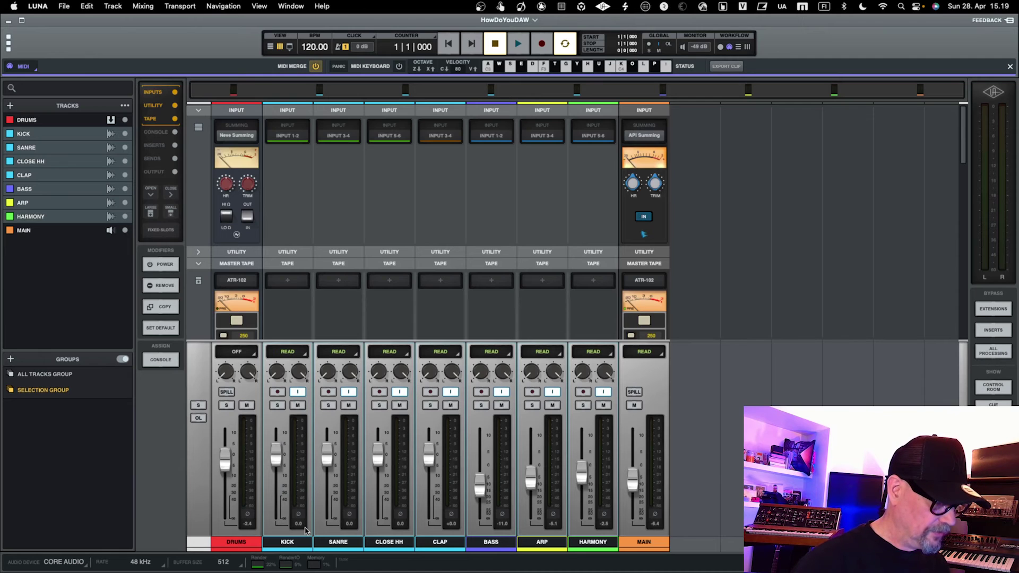
Arm all tracks and record about nine bars of Maschine 2 audio onto KICK through HARMONY.
click(276, 393)
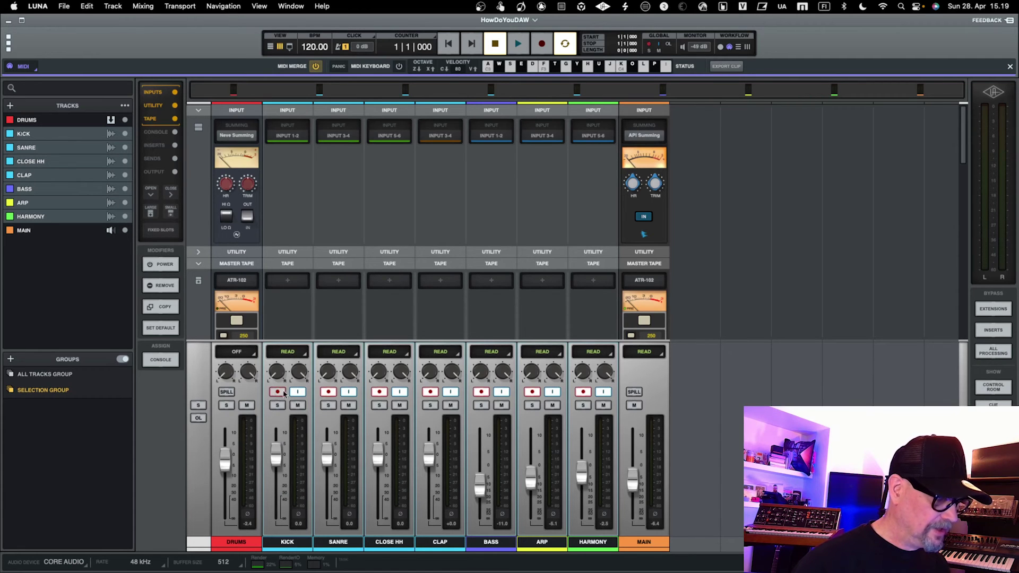
key(super+equal)
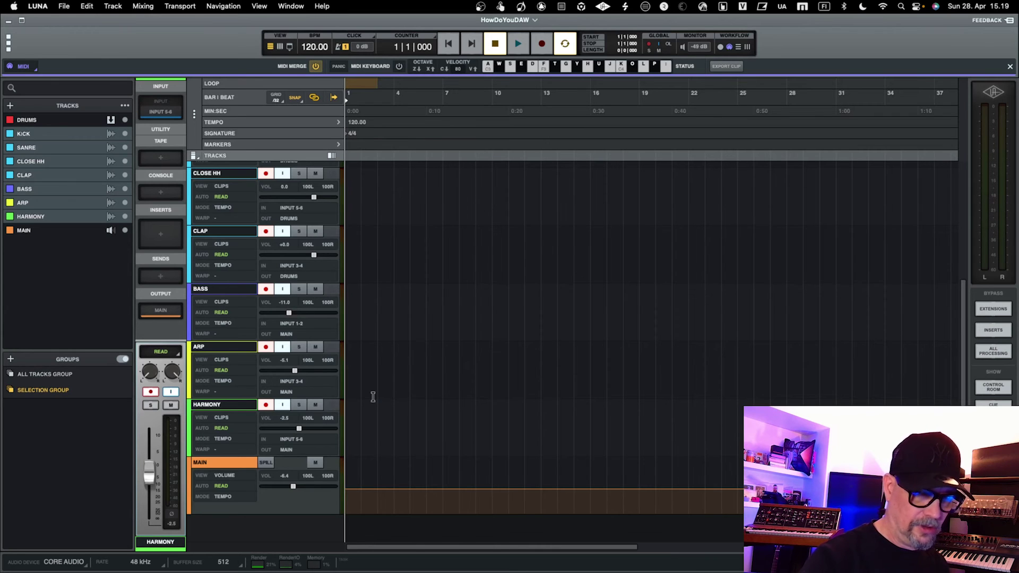
key(r)
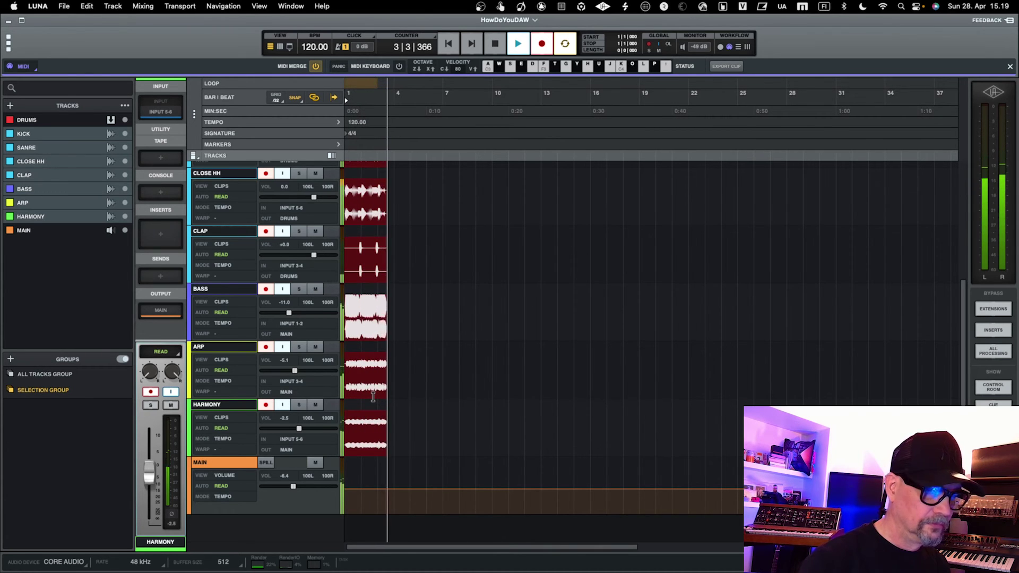
key(super+equal)
key(super+equal)
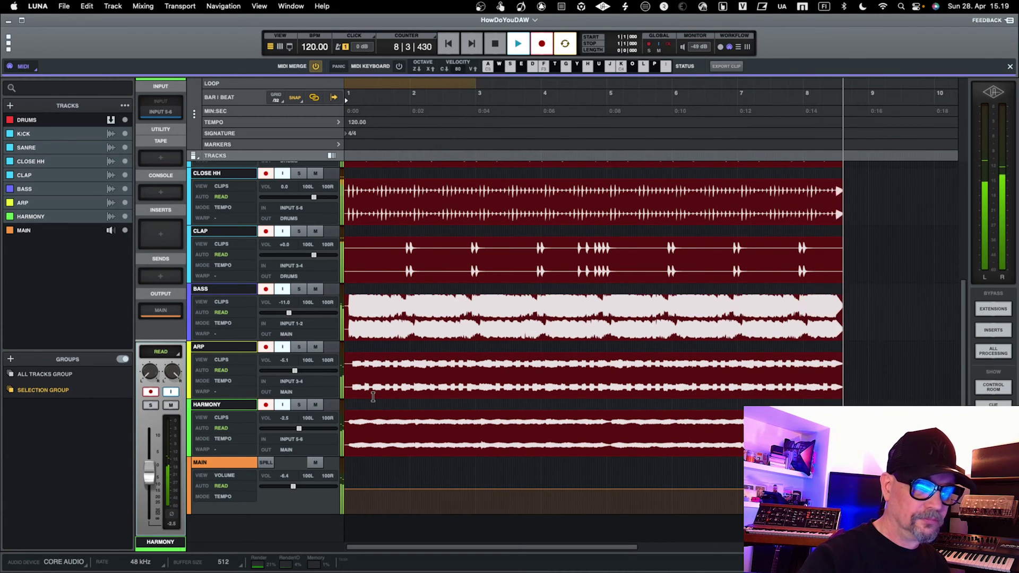
key(space)
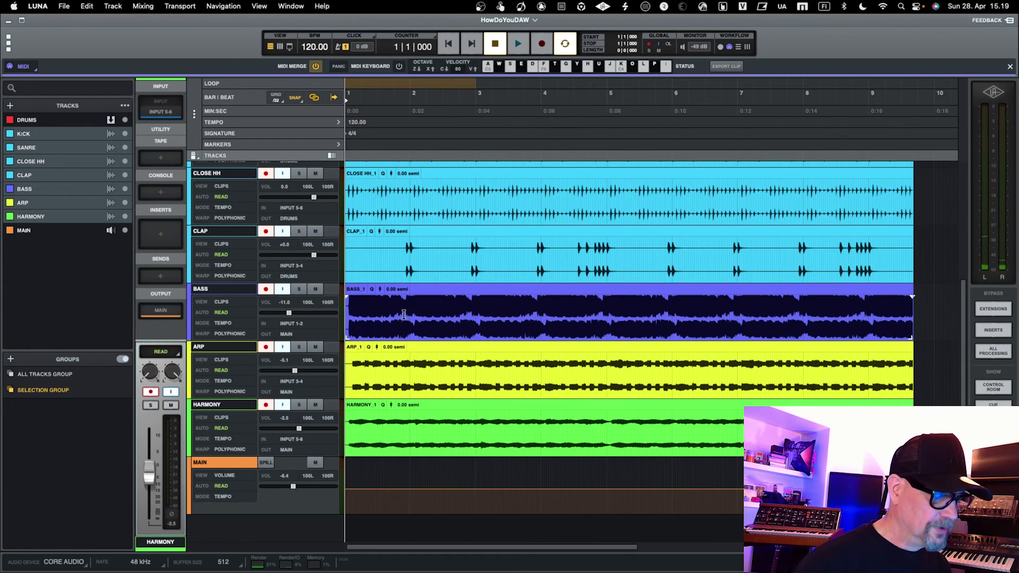
scroll(404, 314, up, 2)
scroll(404, 317, up, 3)
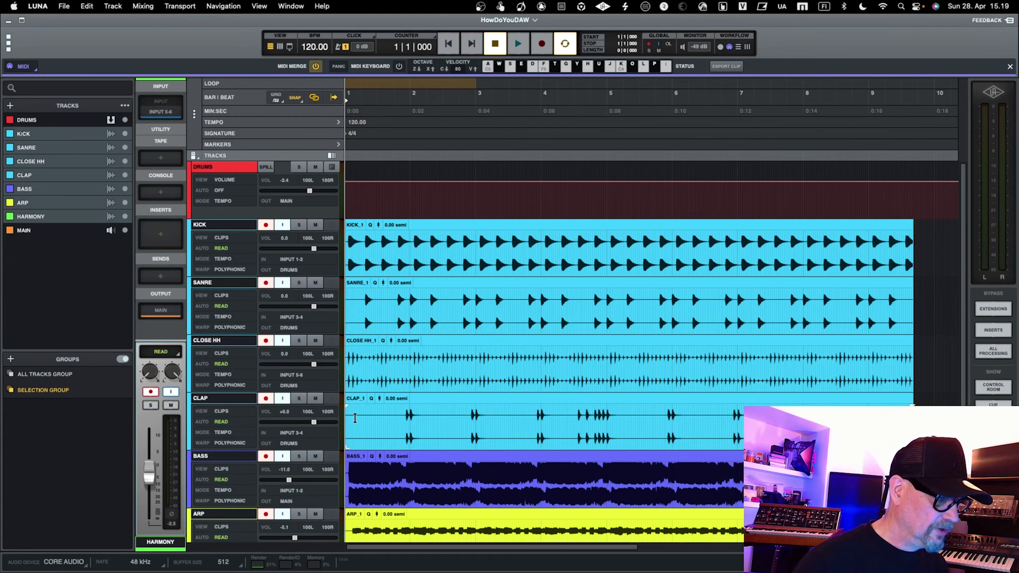
scroll(355, 419, down, 3)
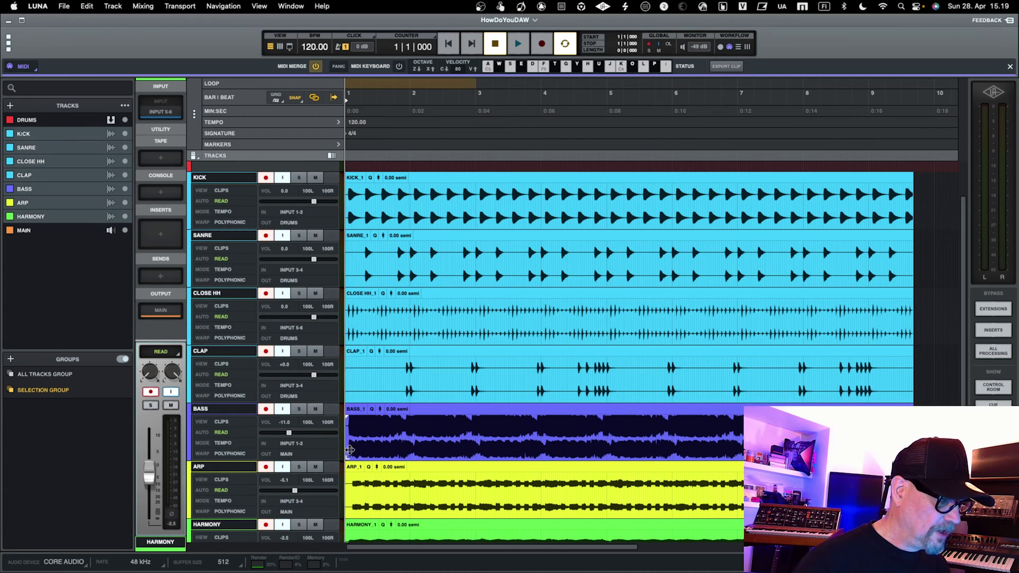
scroll(351, 450, down, 5)
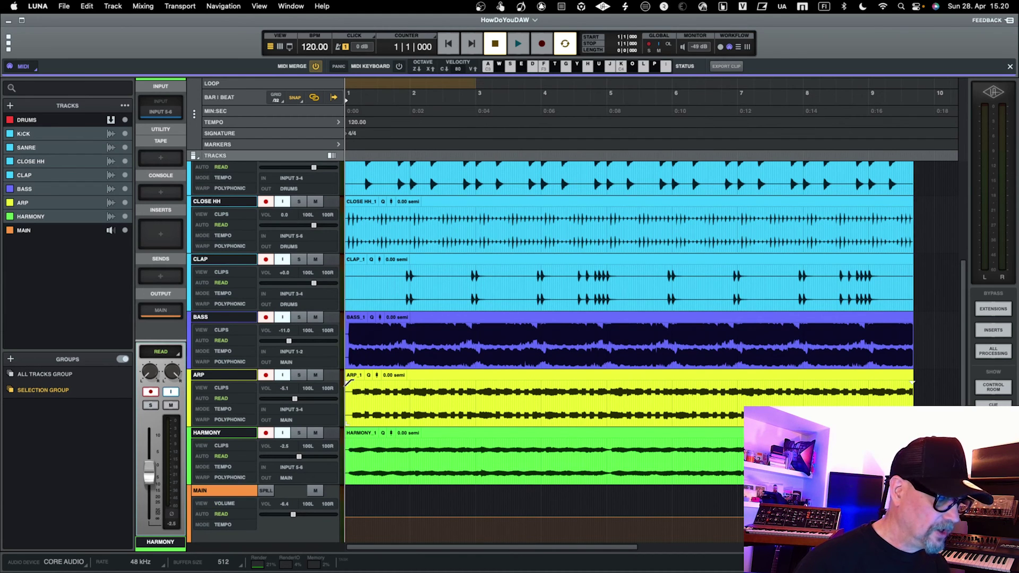
scroll(382, 378, up, 3)
scroll(387, 376, up, 2)
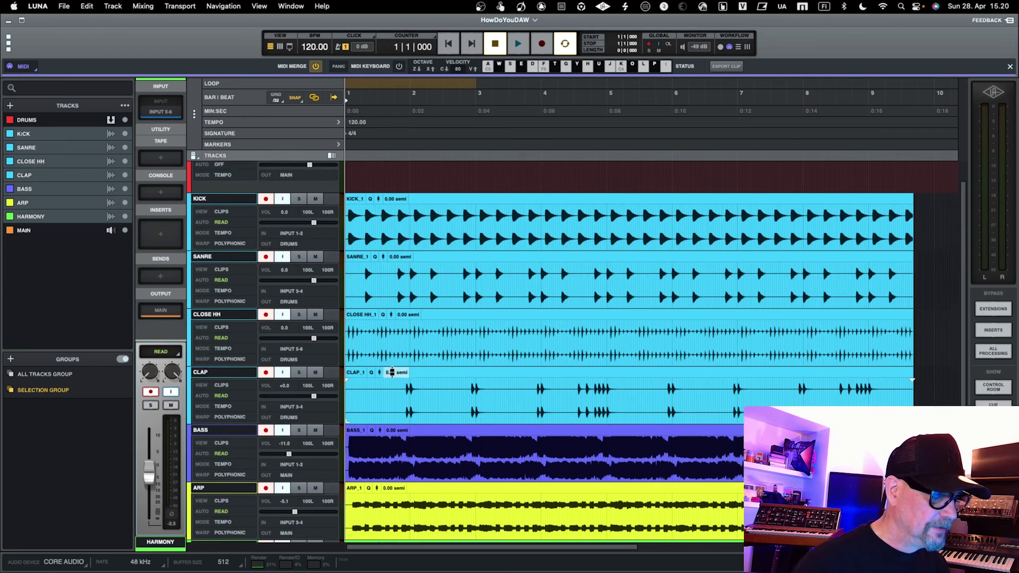
scroll(391, 373, up, 2)
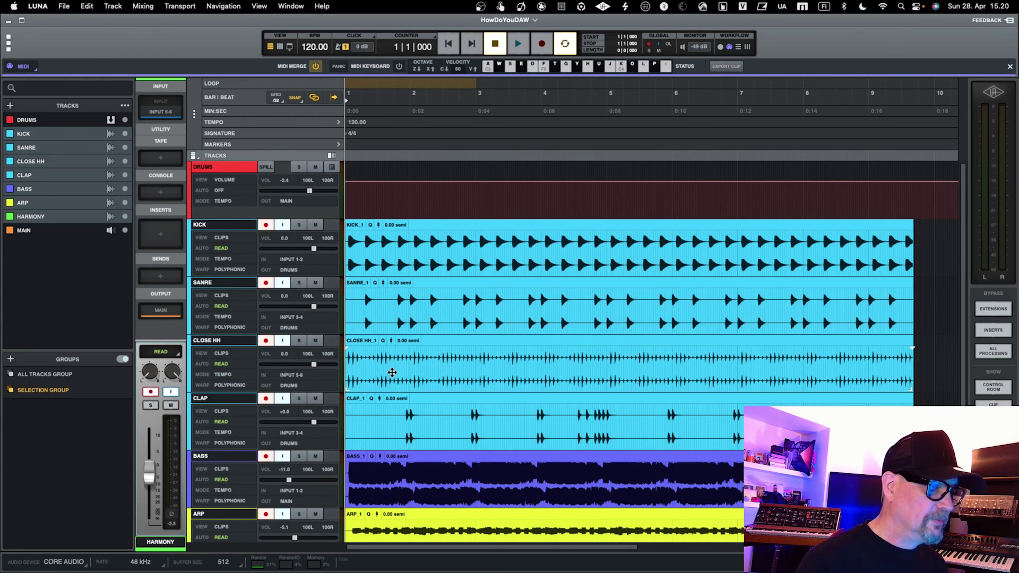